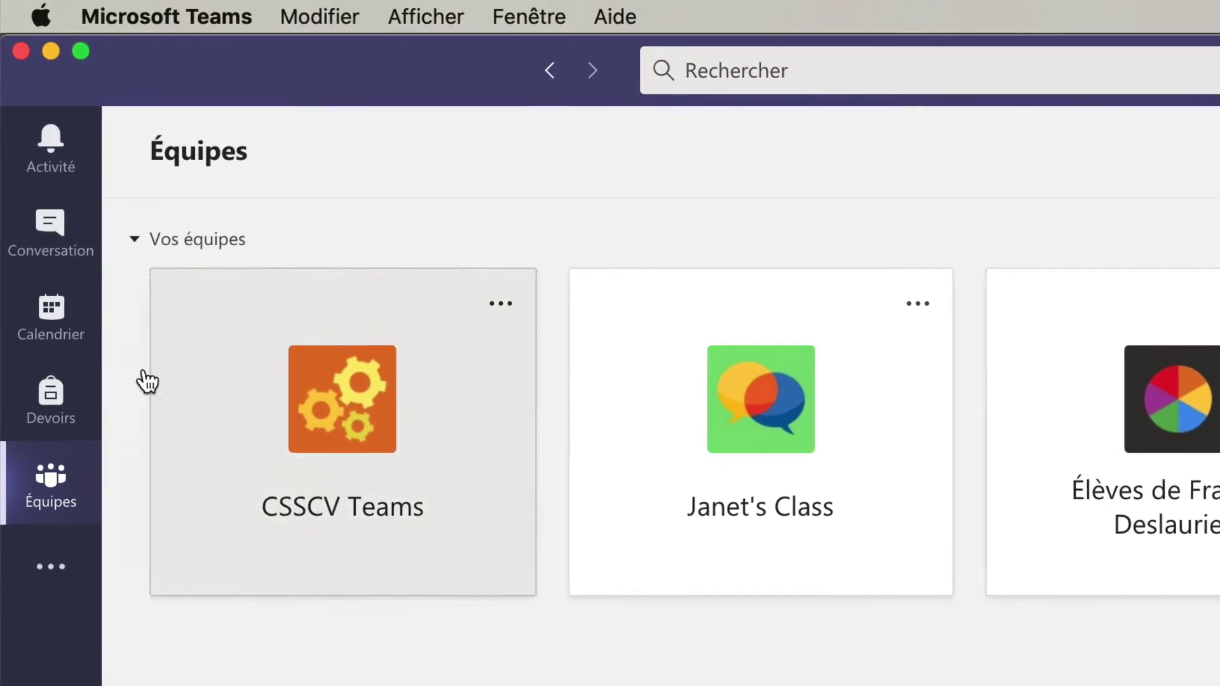
Step: Open the unread chat asking for the soup recipe and send the reply "Oui, la veux-tu ?"
click(58, 261)
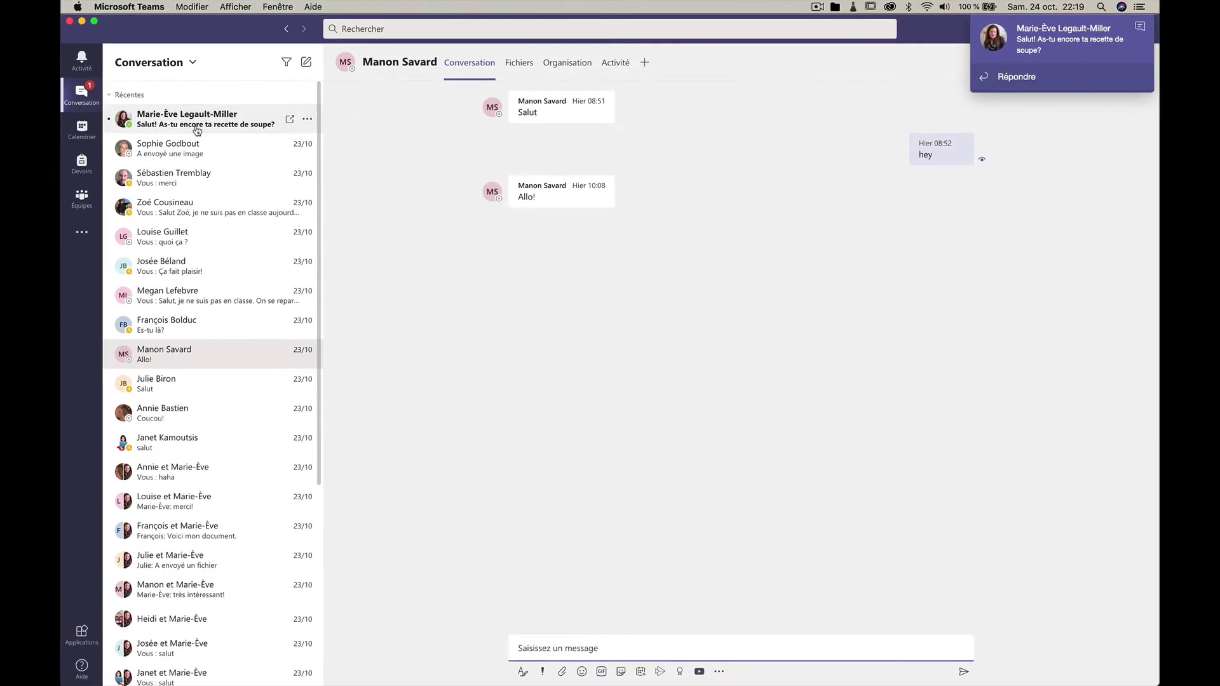
click(197, 130)
click(585, 652)
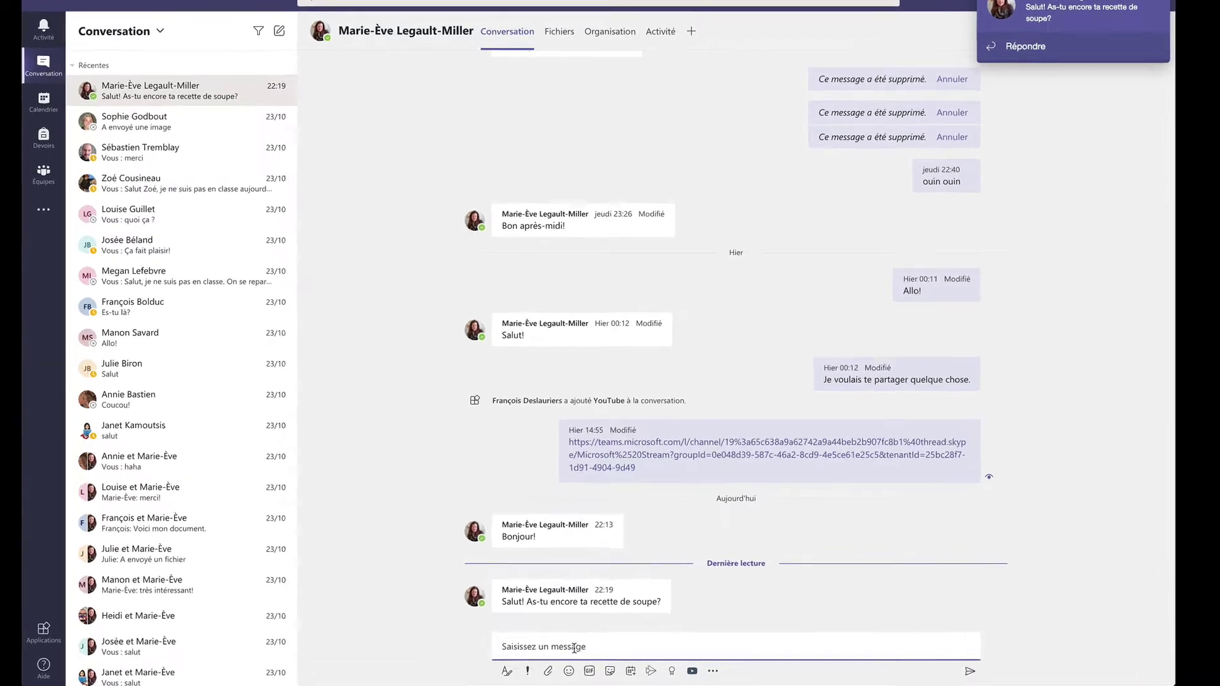
text(Oui, la veux-)
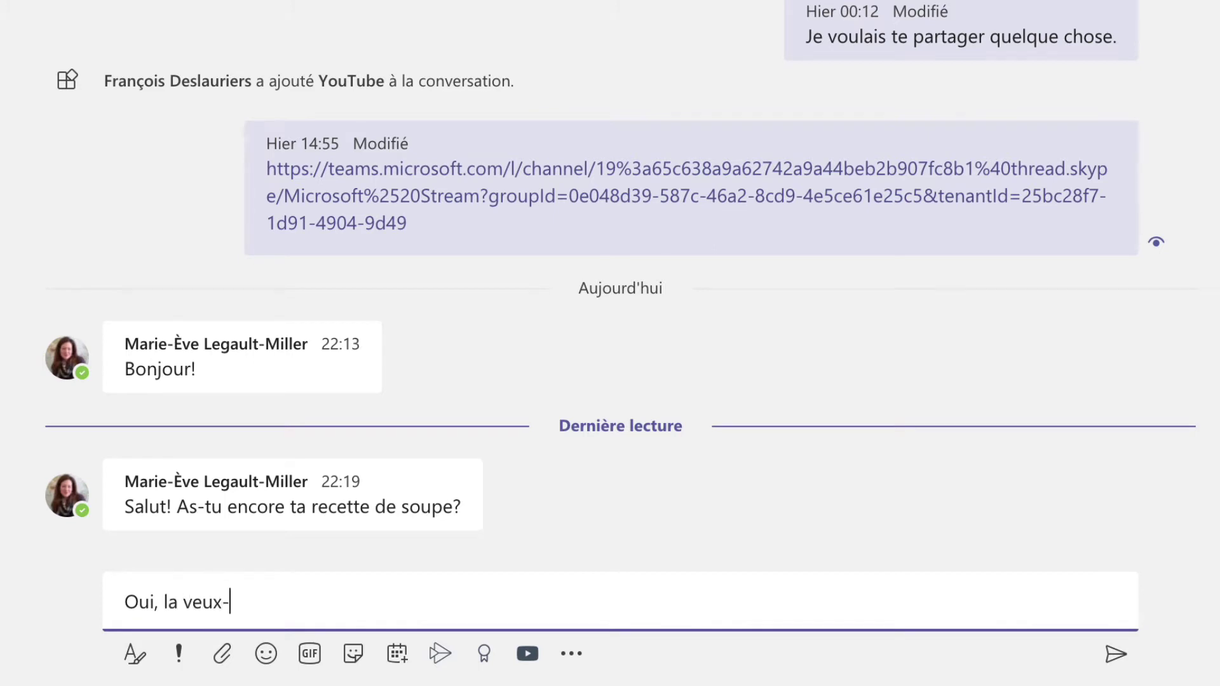
click(1115, 654)
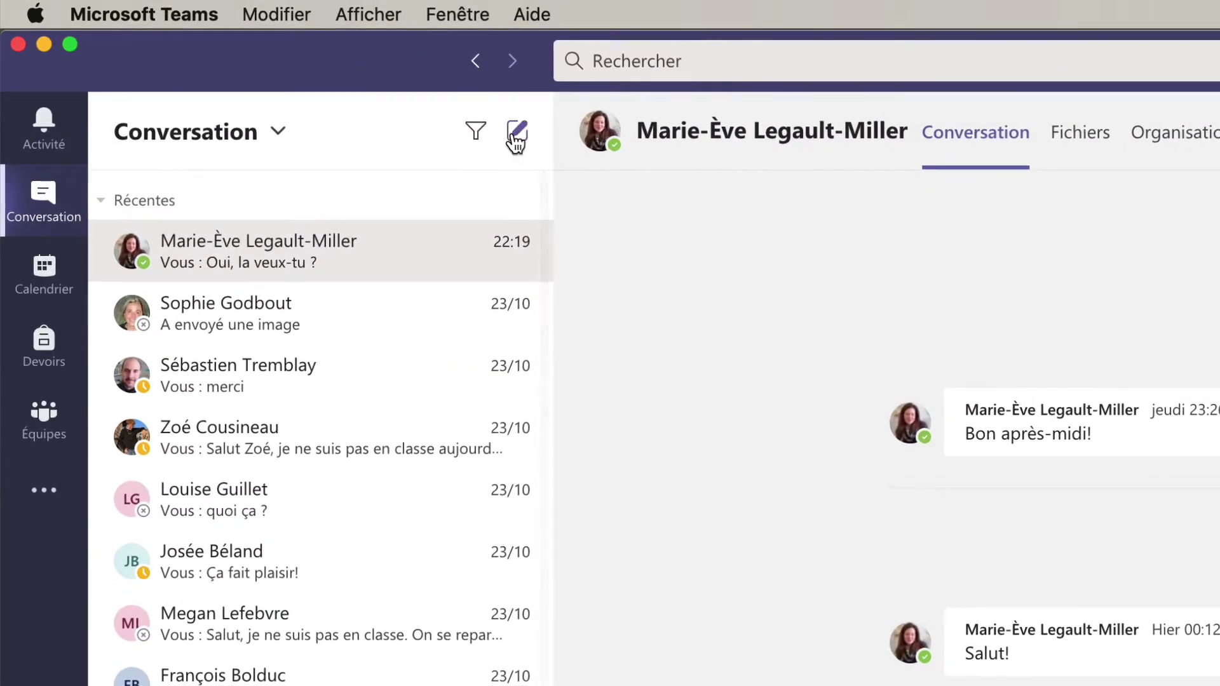
Step: Start a new conversation and add two colleagues as recipients, found by the searches "Fr" and "M"
click(516, 136)
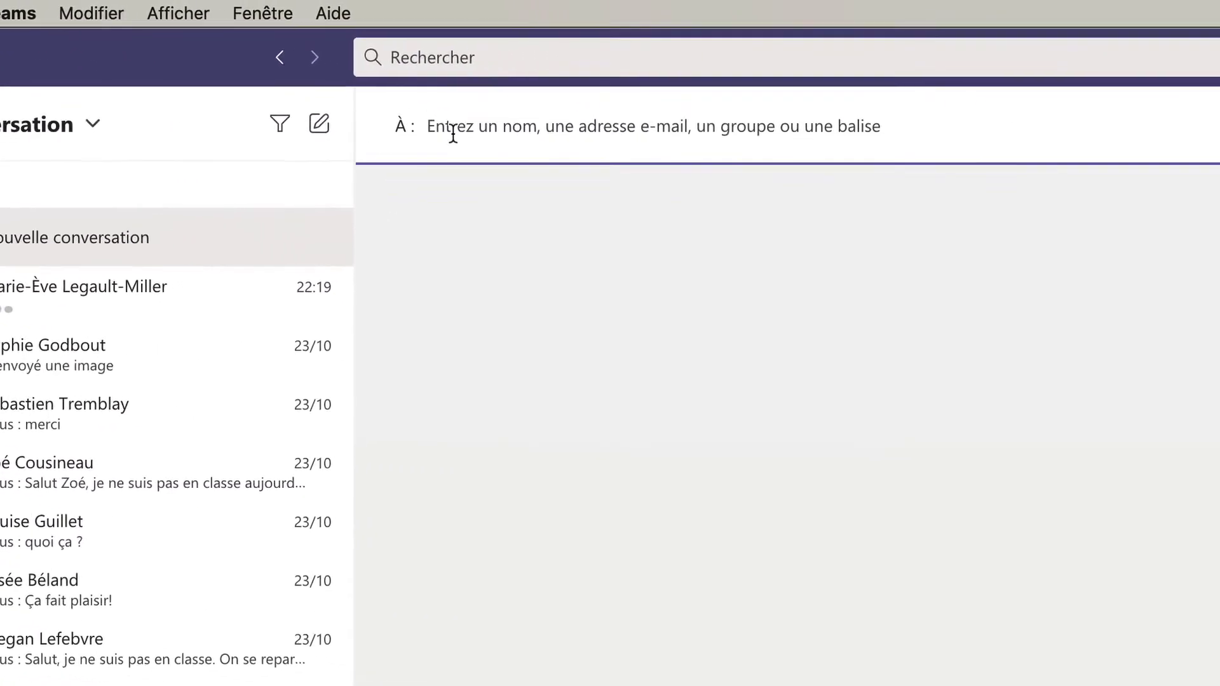
text(Fr)
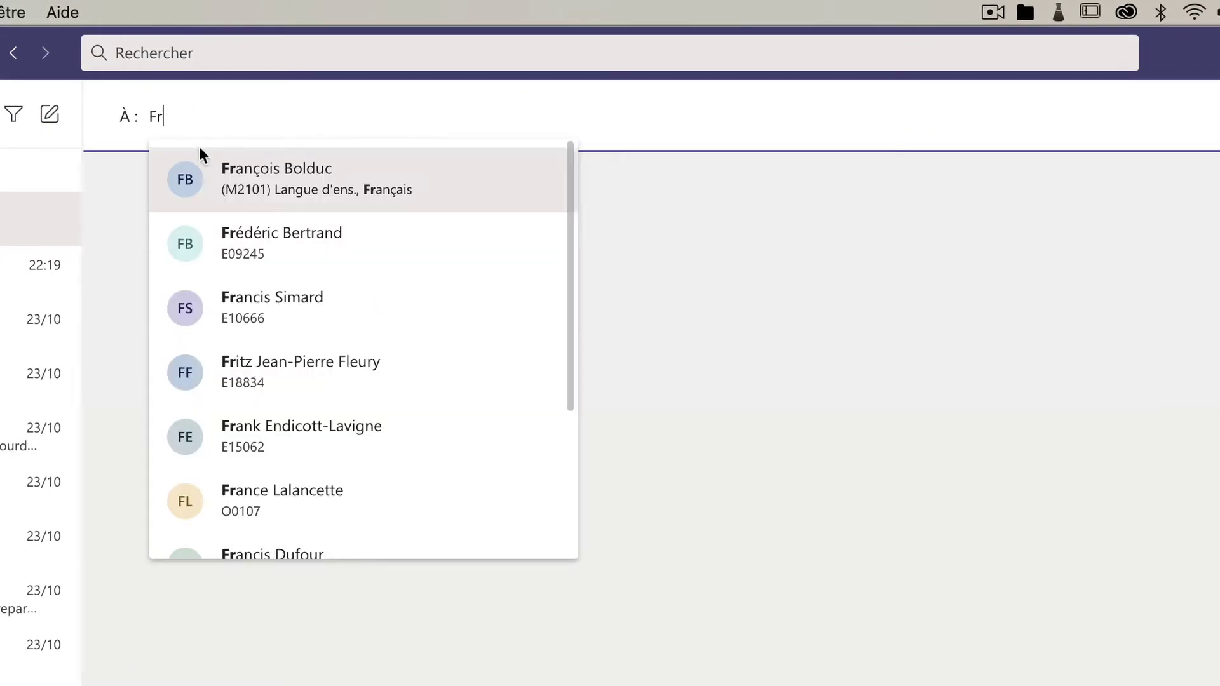
click(246, 177)
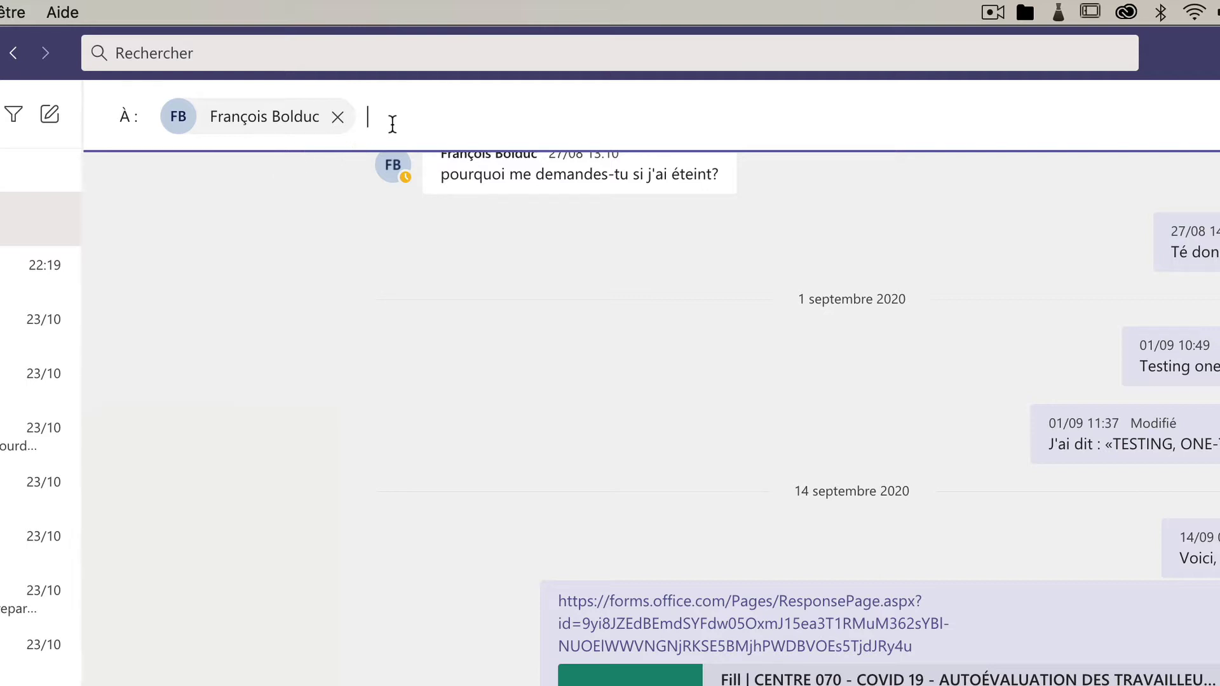
text(M)
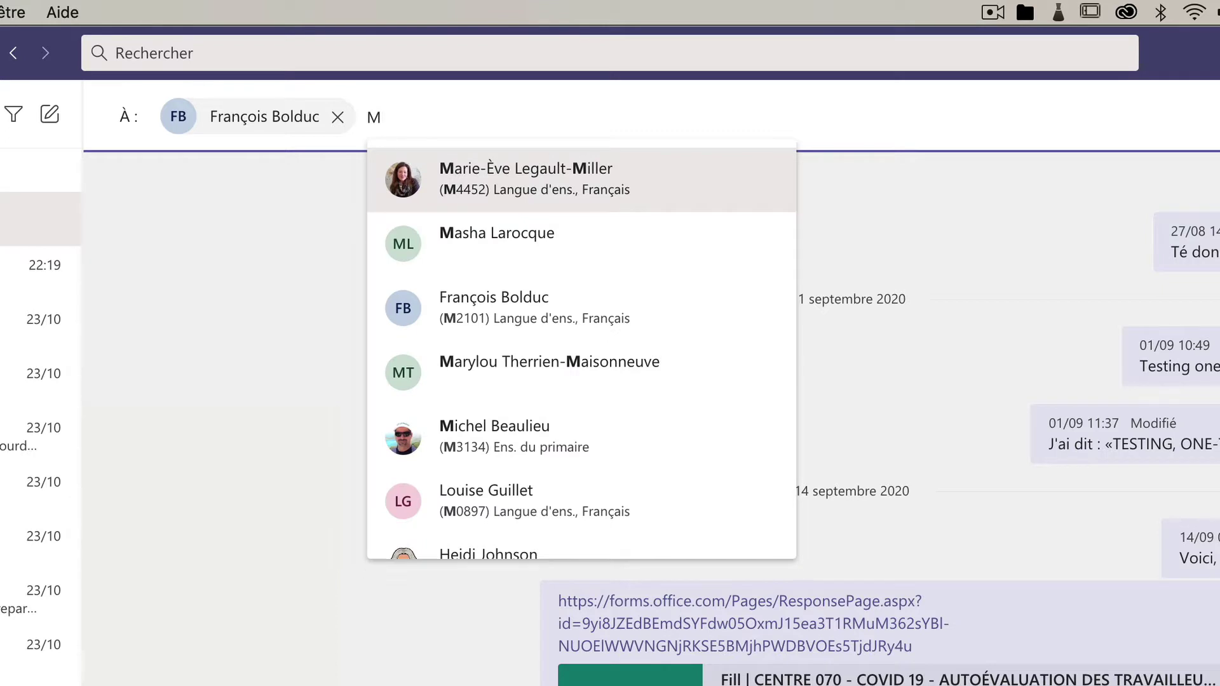
click(453, 234)
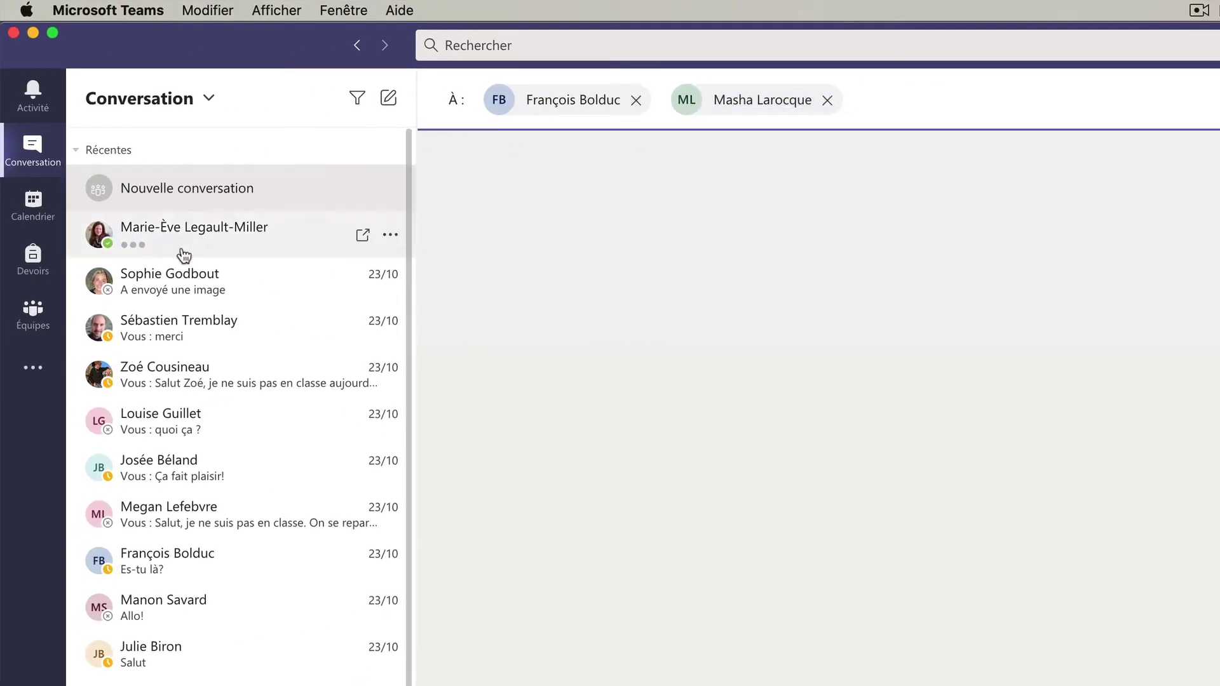
Step: Share Soupe.docx from the TEAMS folder in the soup recipe conversation with the message "Voilà!"
click(207, 610)
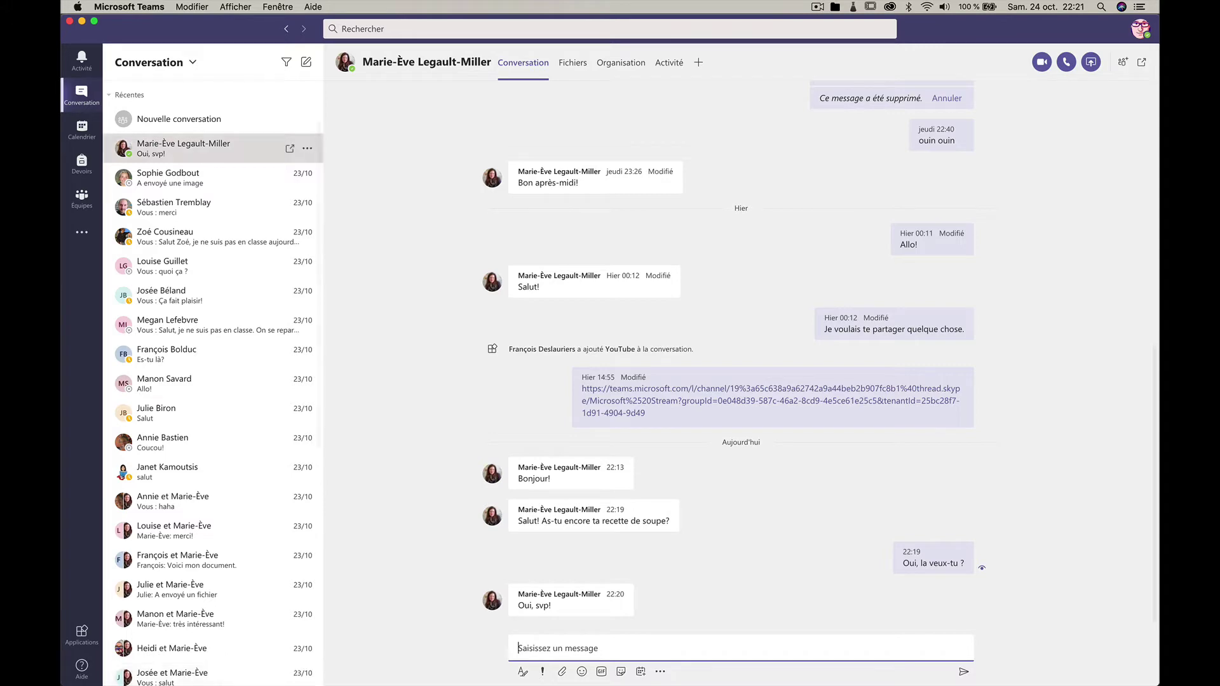
mouse_move(245, 683)
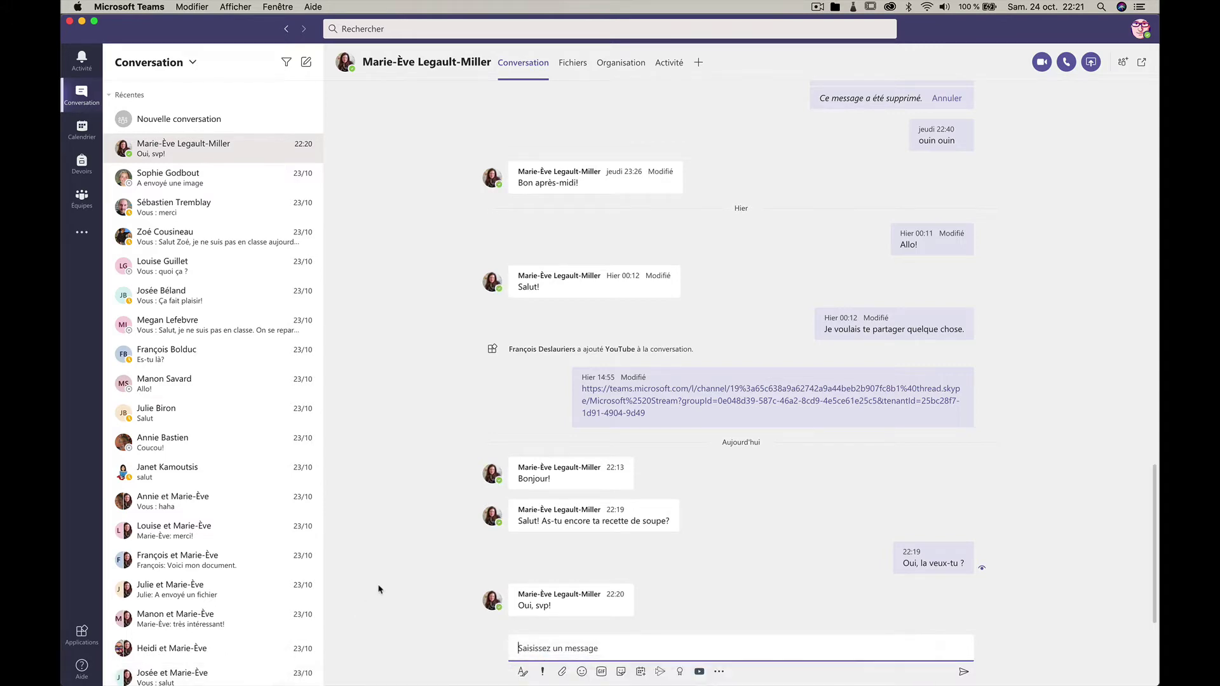
click(322, 675)
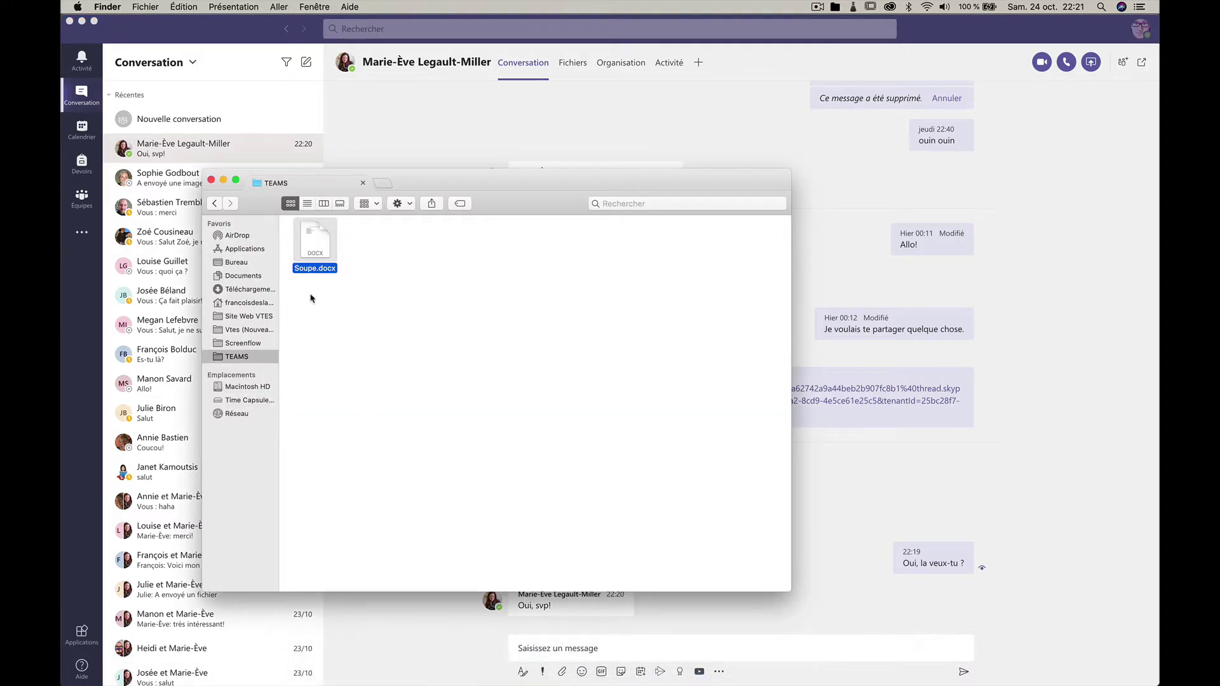
drag(311, 293, 547, 594)
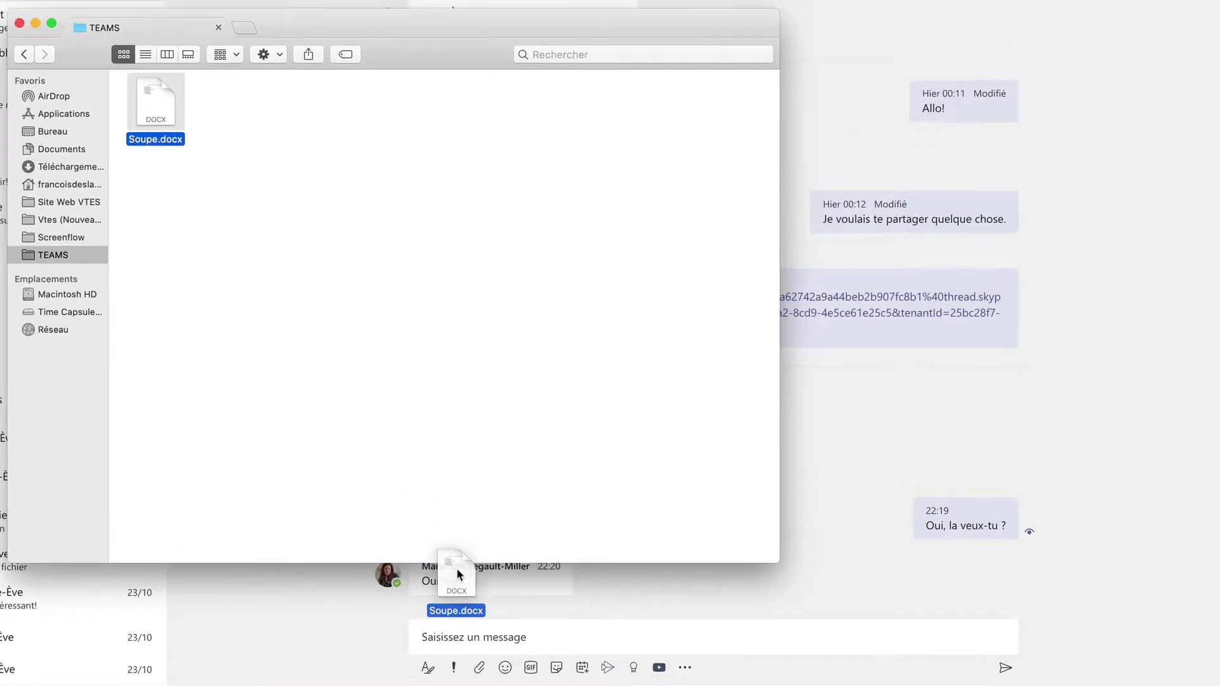
drag(457, 570, 481, 628)
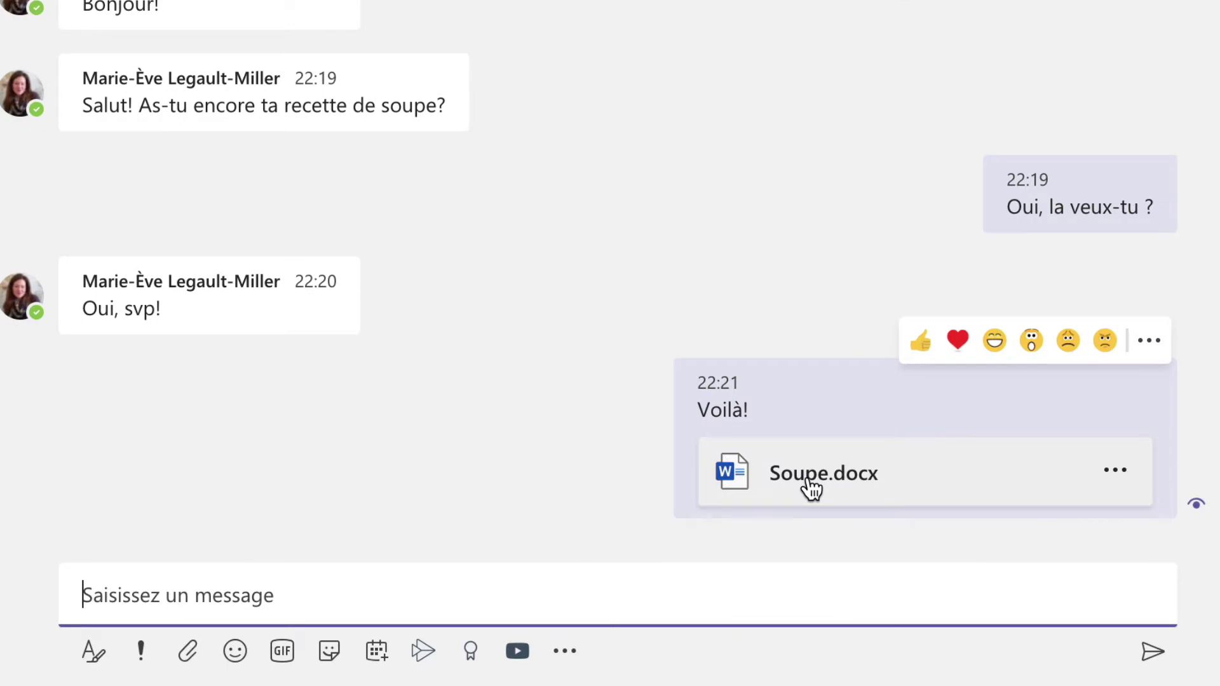
Step: Open the shared Soupe.docx and change the start of its title to "Très bonne"
click(812, 487)
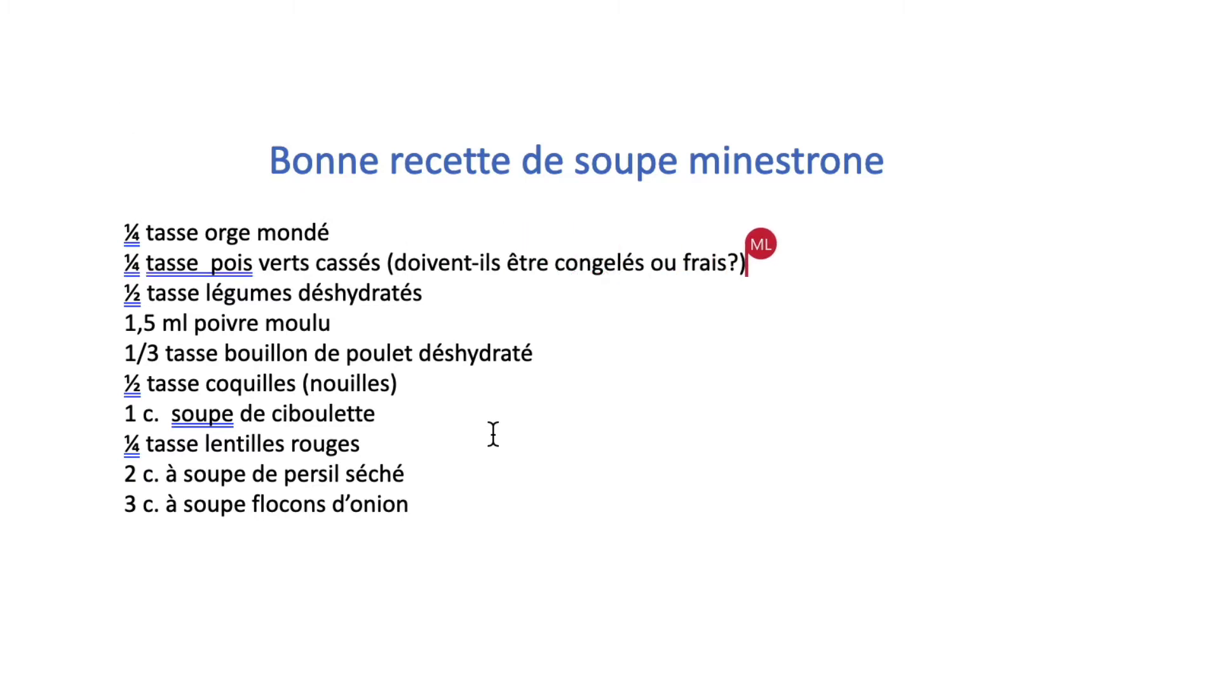
text(Très)
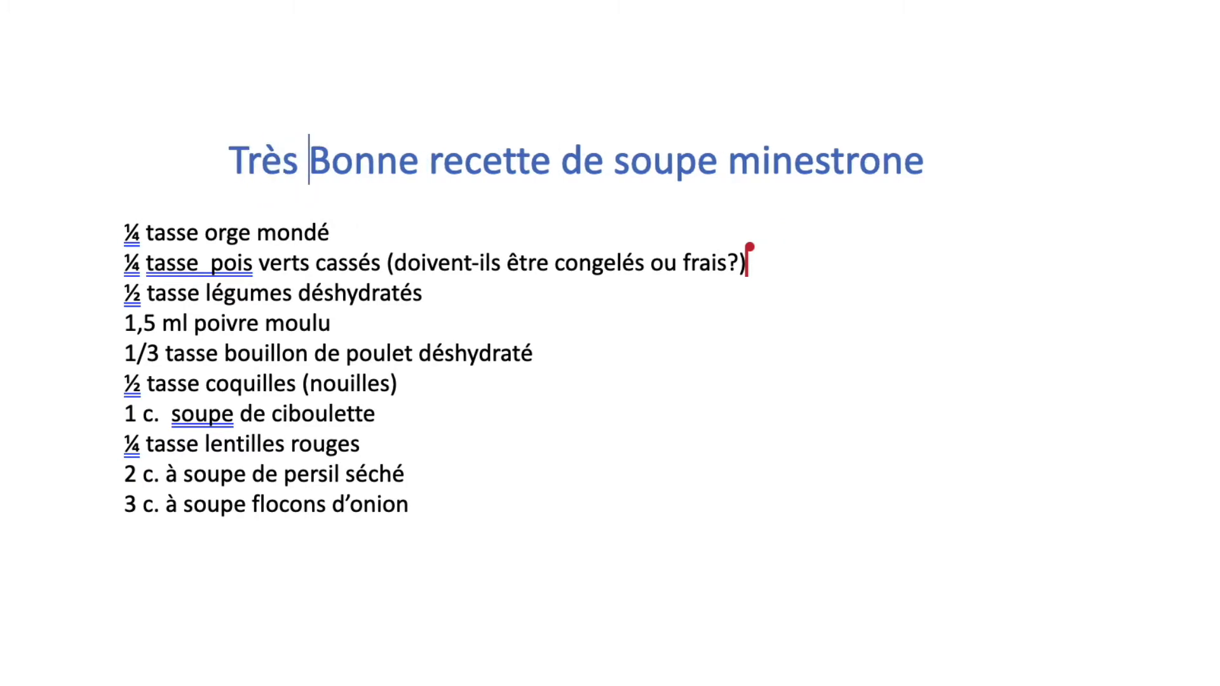
key(Delete)
text(b)
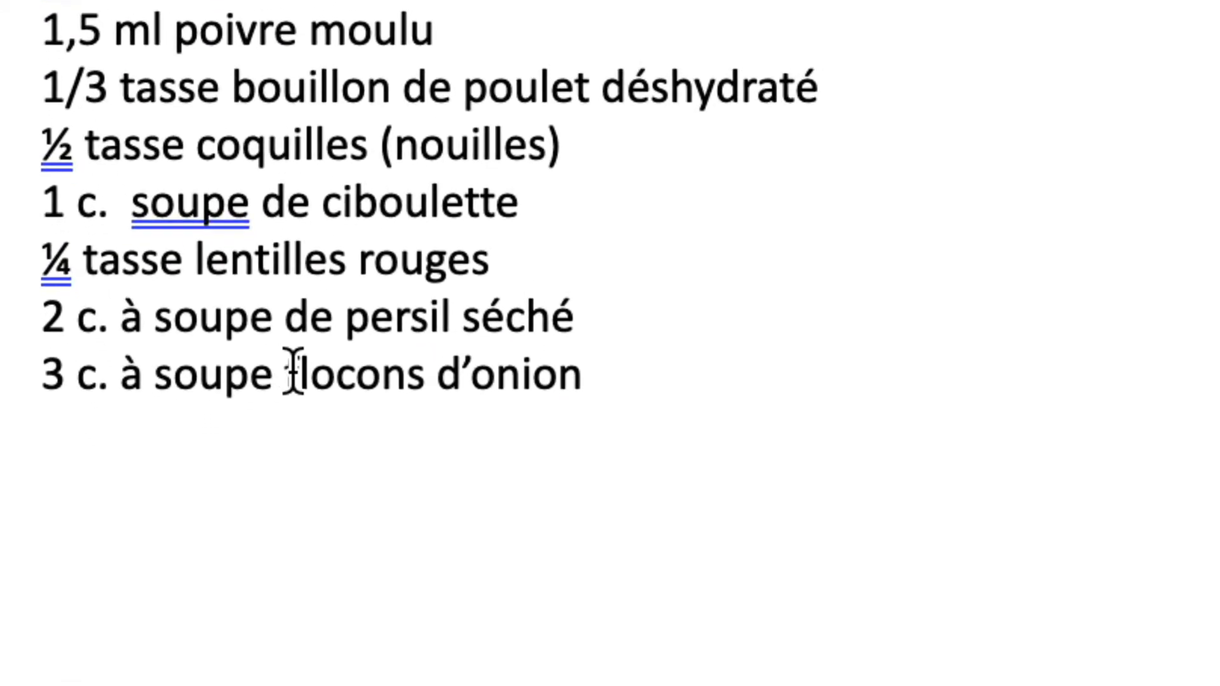
Step: Add the comment "Pas des onions frais!!" to the words "flocons d'onion" in the last ingredient line
drag(280, 480, 582, 483)
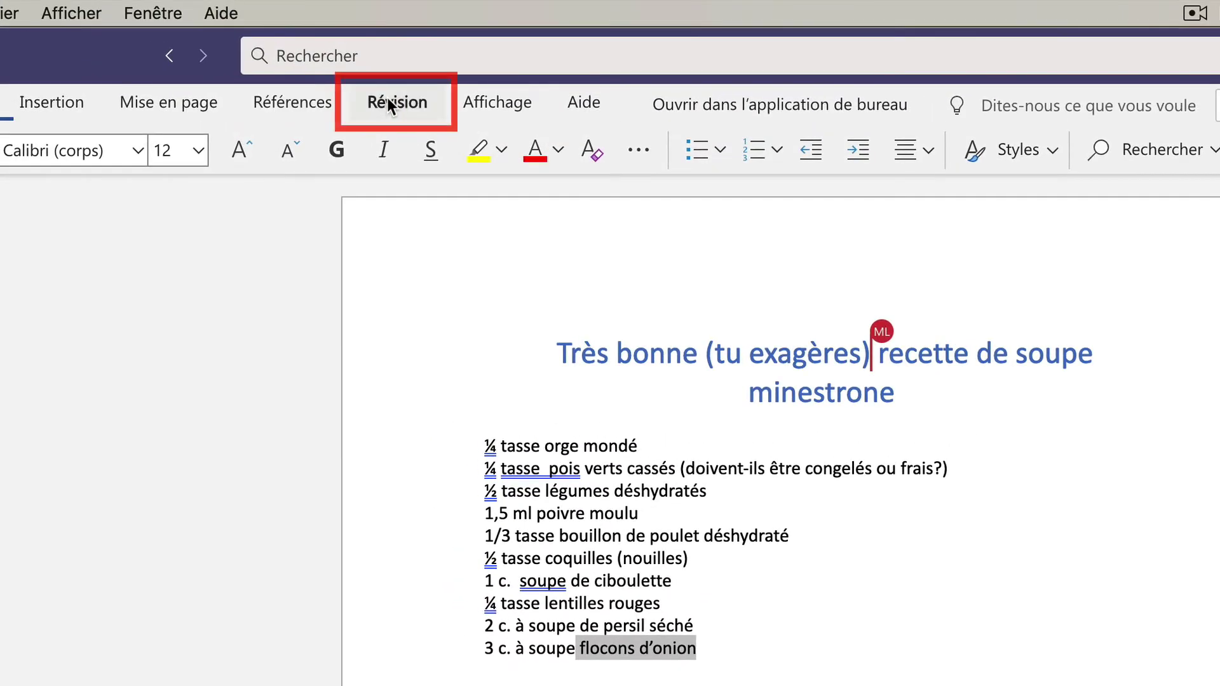
click(388, 101)
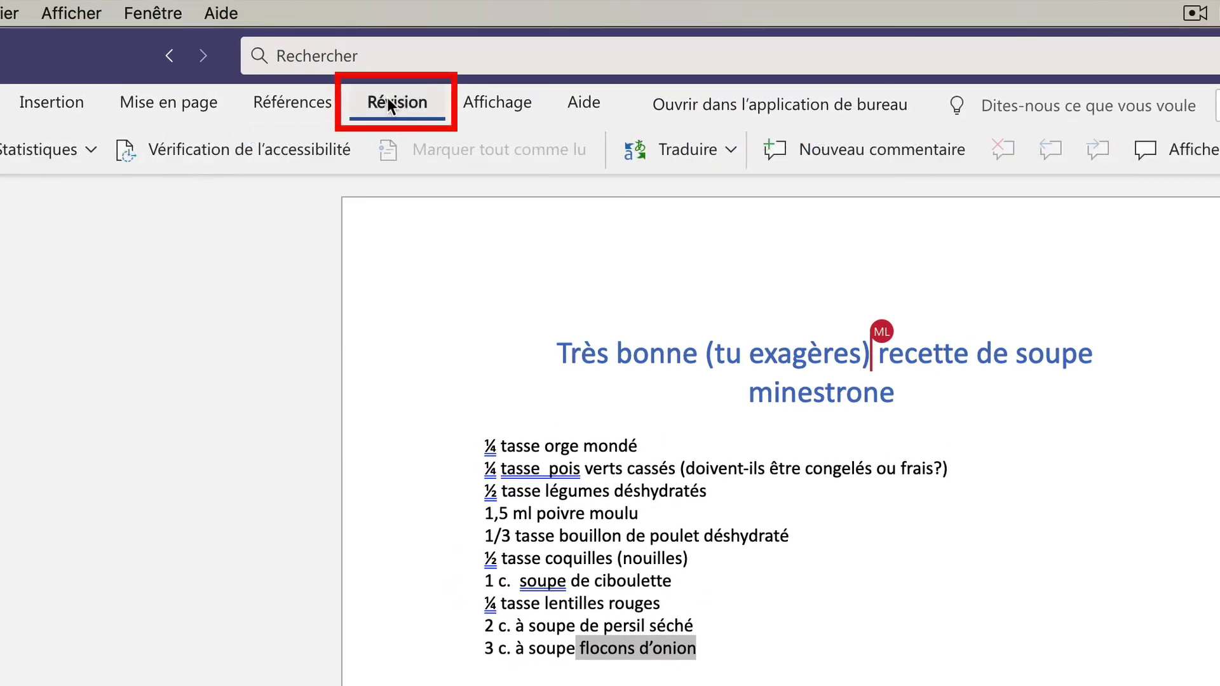
click(821, 151)
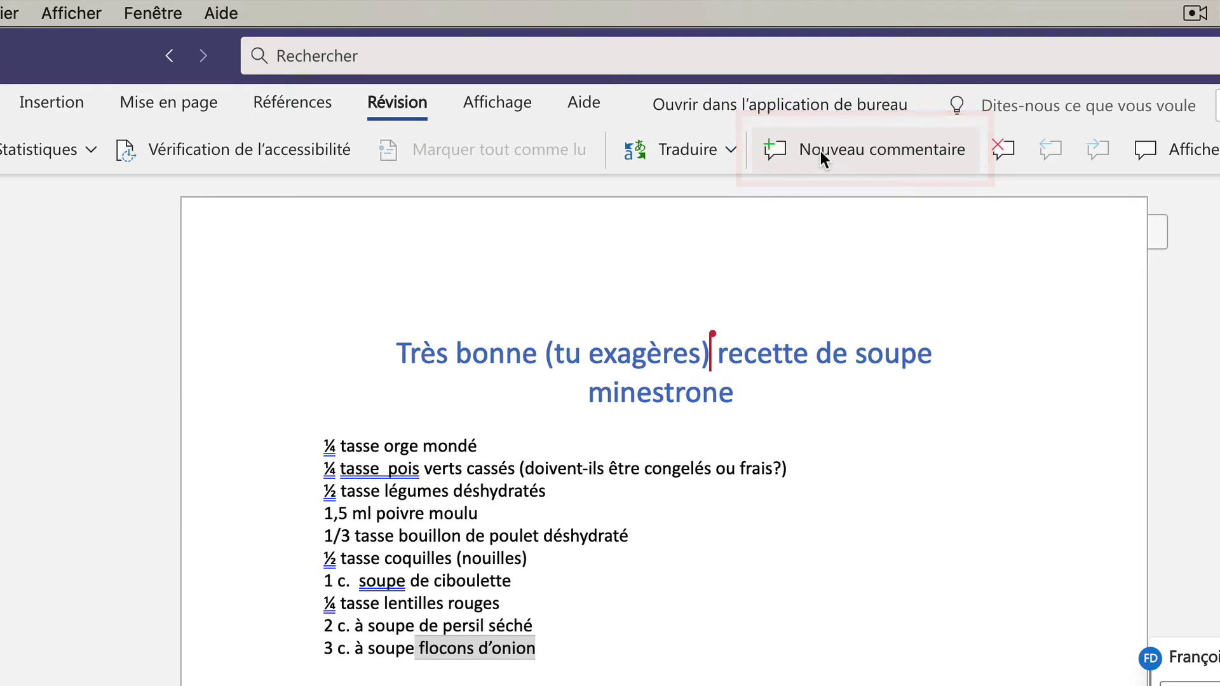
text(Pas des onions frais!!)
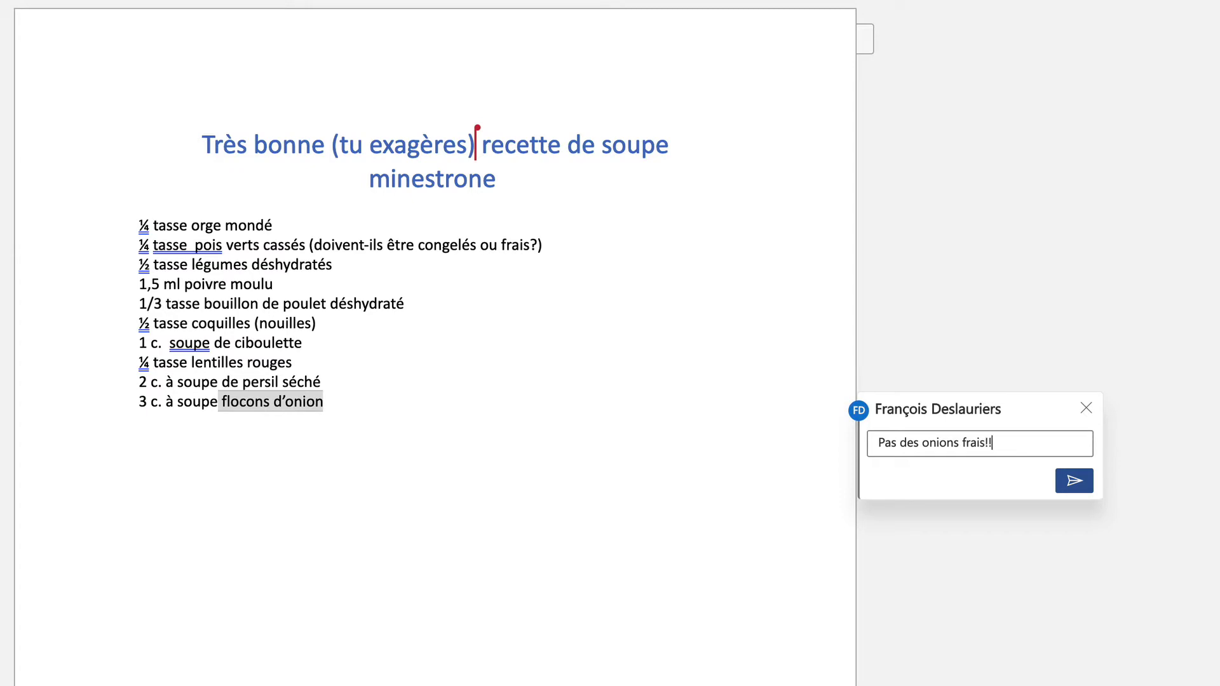
click(1075, 481)
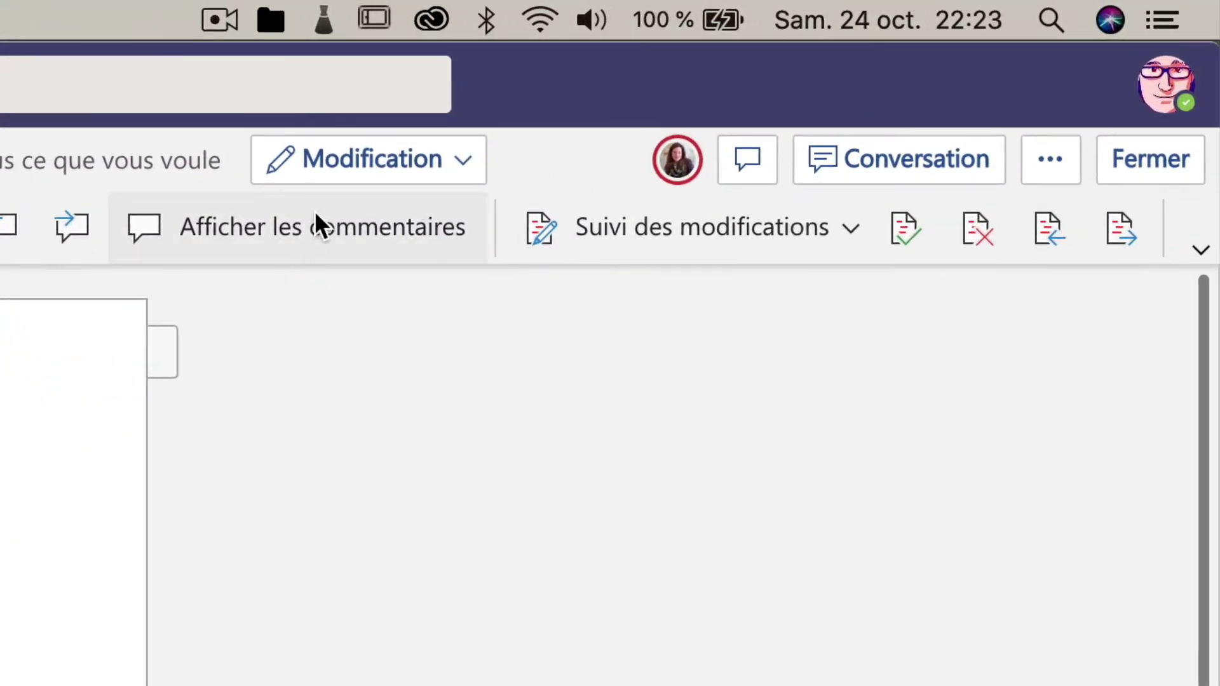
Step: Start drafting a message in the conversation shown beside the document, and hide that conversation without sending anything
click(896, 159)
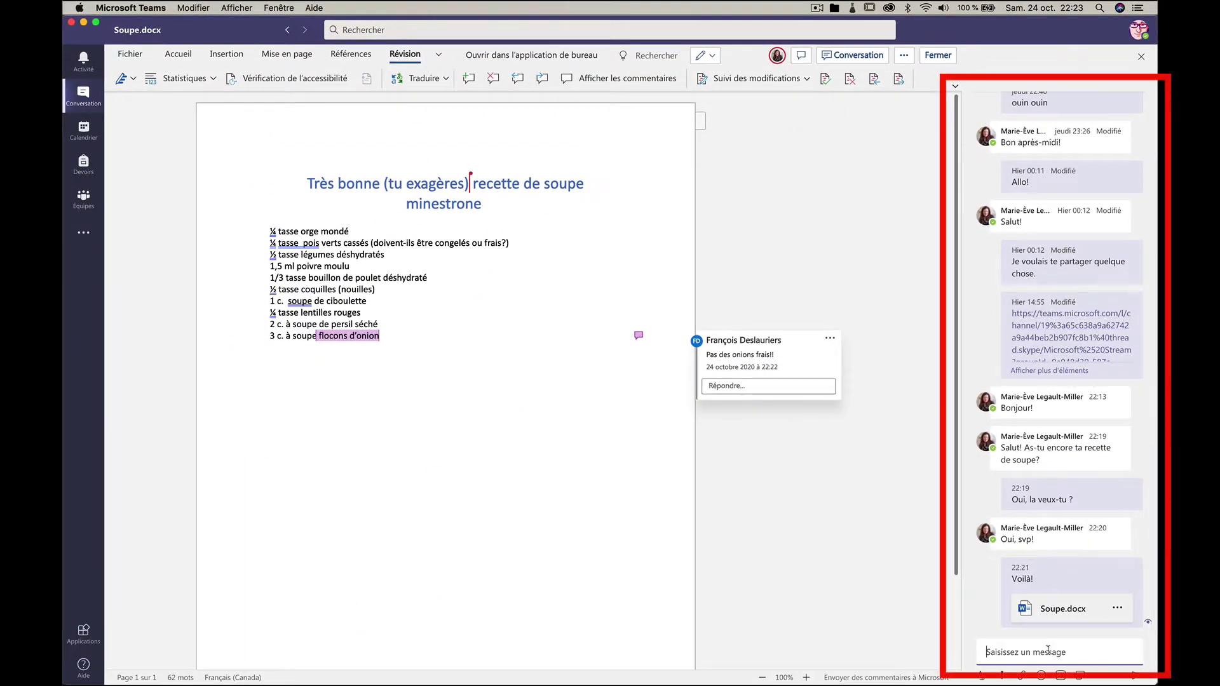
mouse_move(1045, 629)
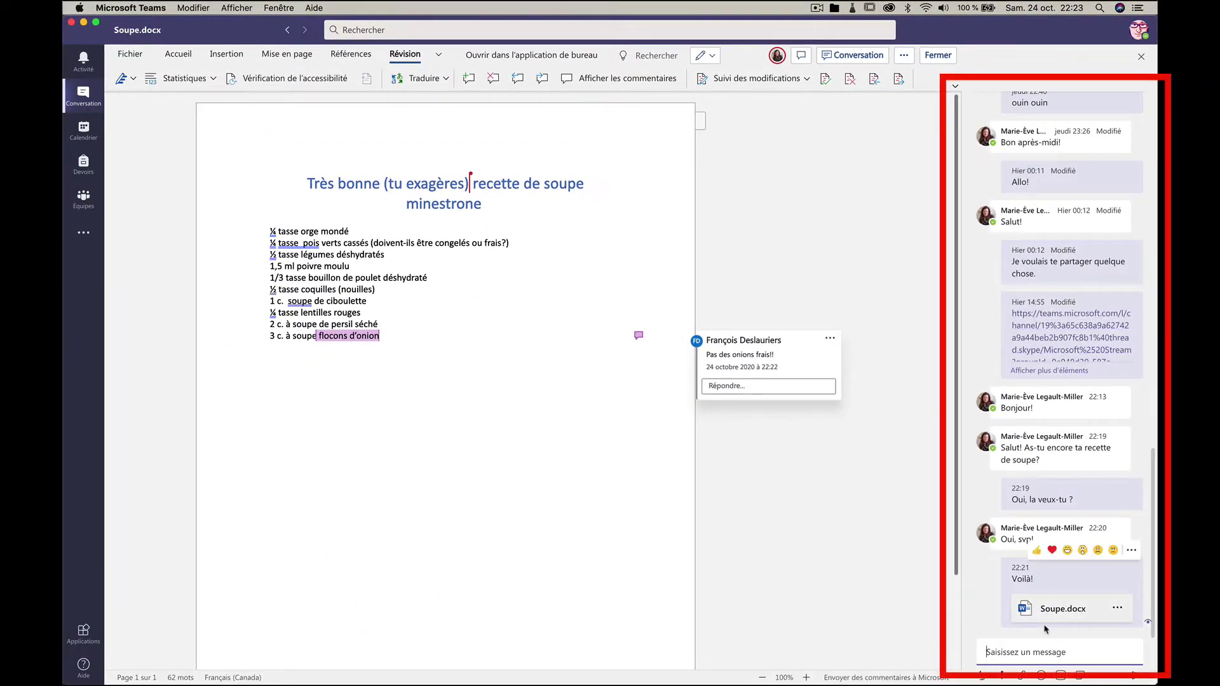
text(Est=ce q)
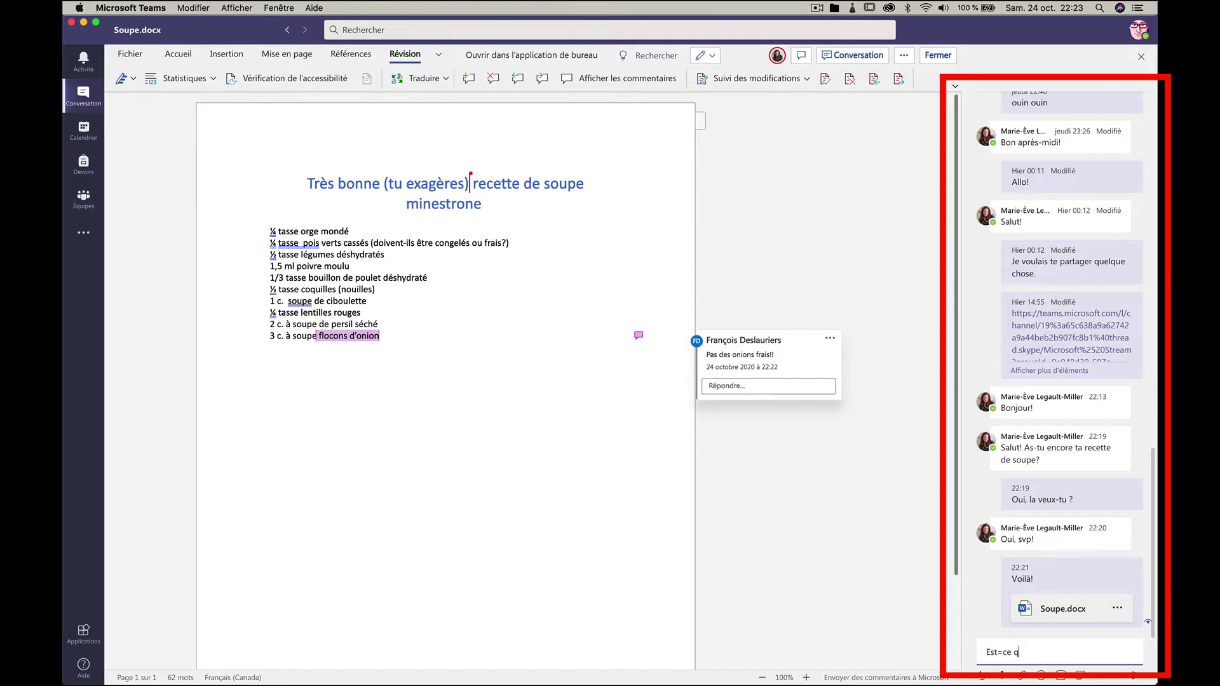
key(BackSpace)
key(BackSpace)
key(BackSpace)
key(BackSpace)
key(BackSpace)
key(BackSpace)
key(BackSpace)
key(BackSpace)
key(BackSpace)
key(BackSpace)
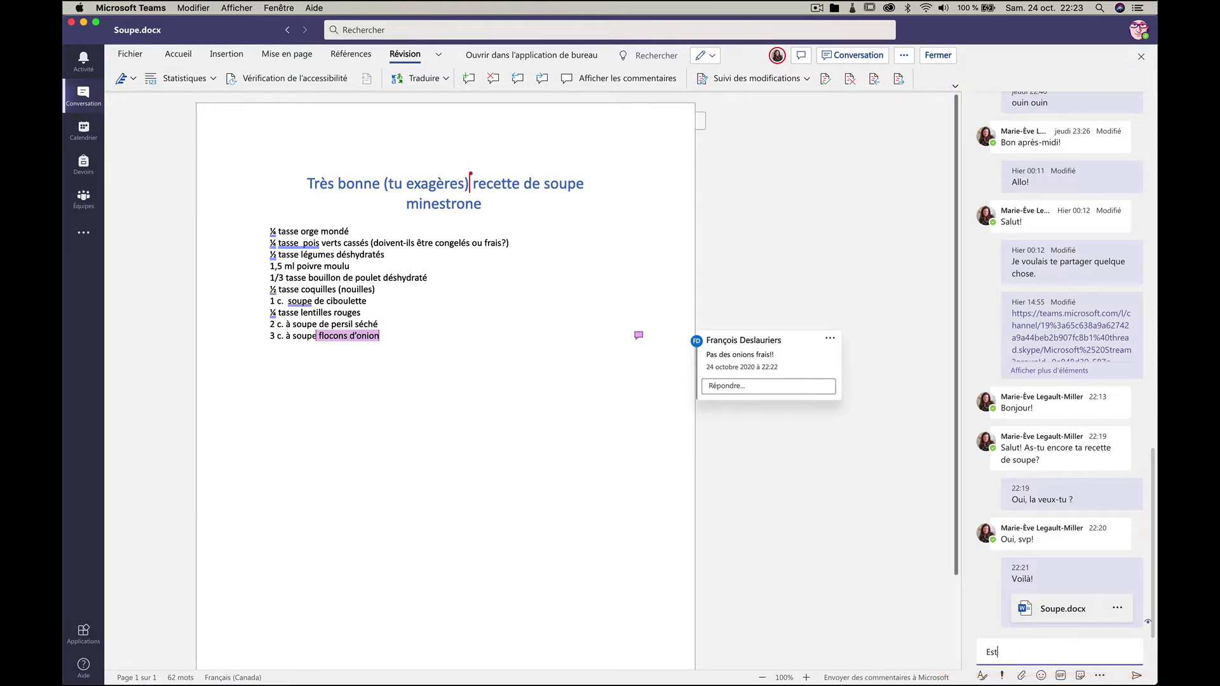
click(854, 60)
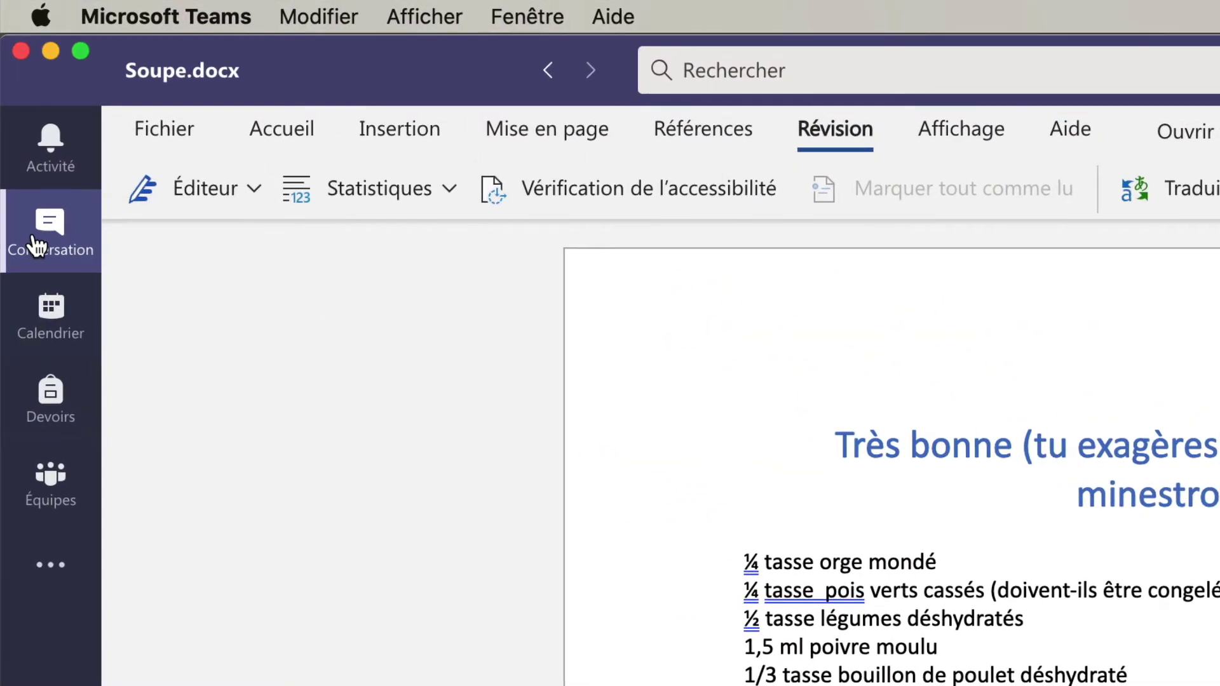
Step: Return from the document to the soup recipe conversation and view its list of shared files
click(35, 245)
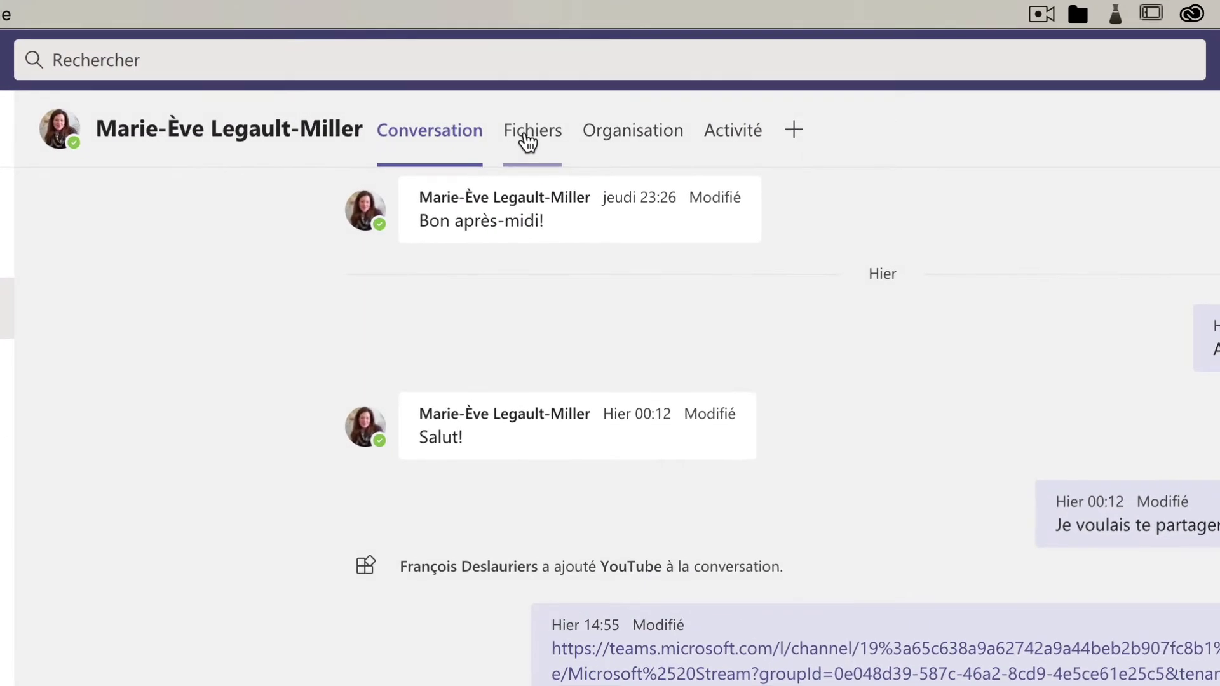
click(528, 141)
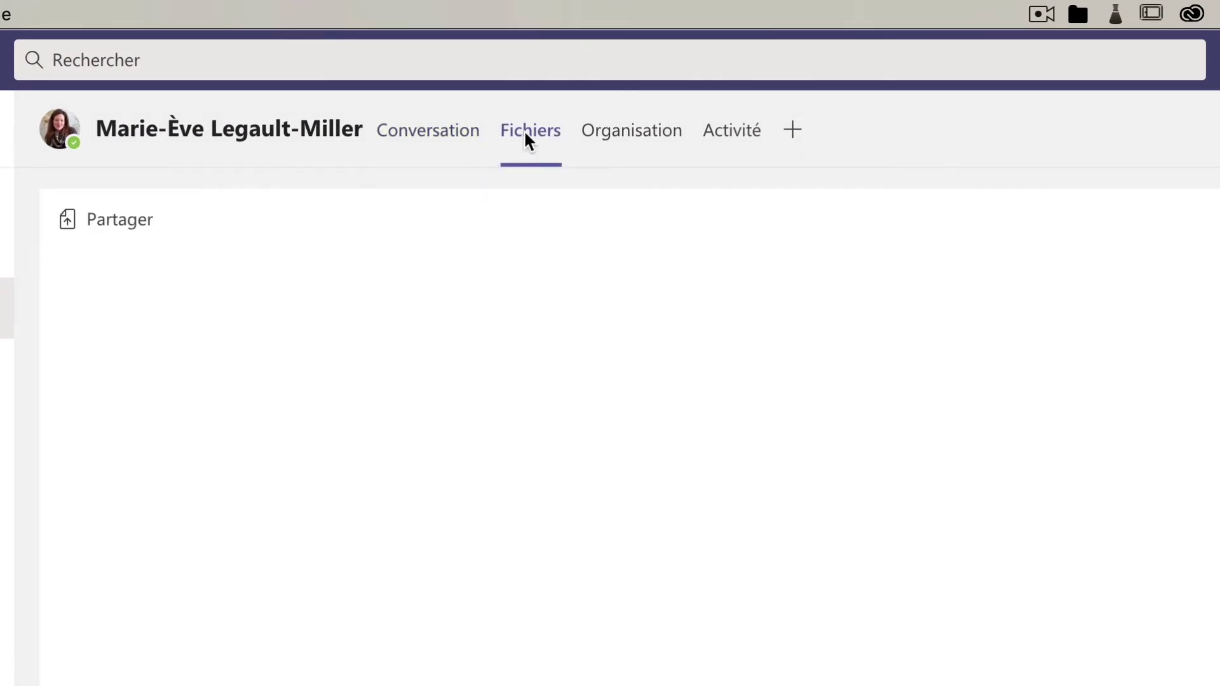
click(263, 324)
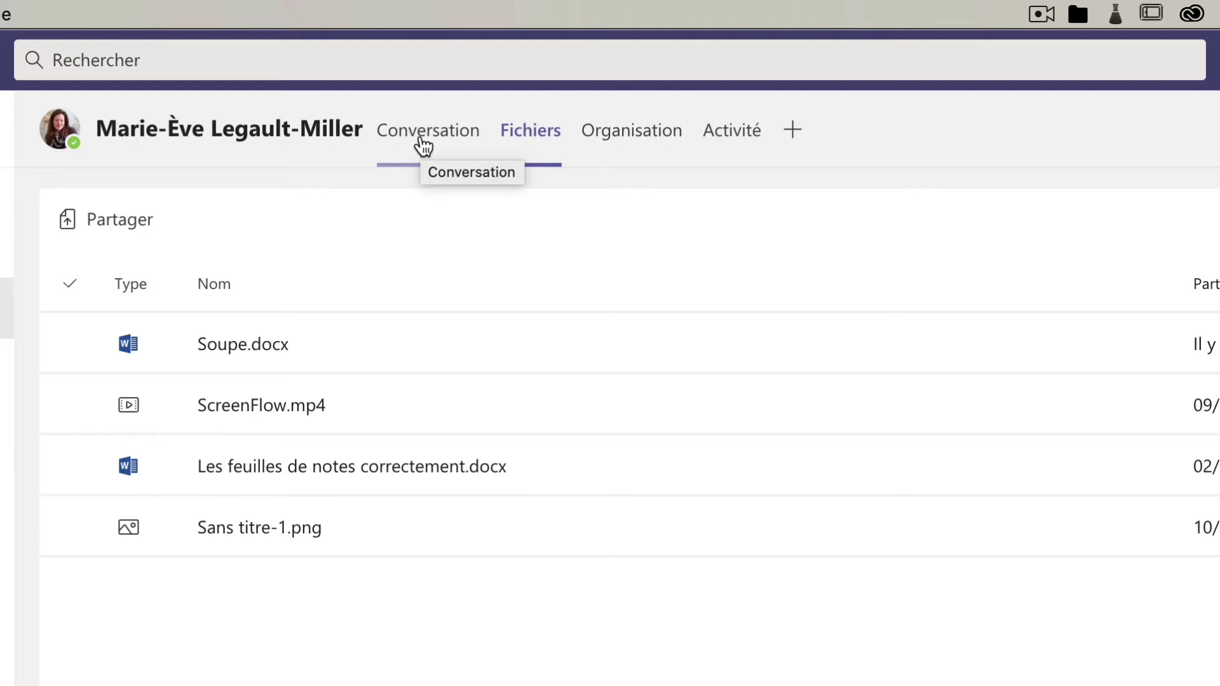
Step: Delete the "Voilà!" message with the attached Soupe.docx and check the conversation's shared files
click(420, 138)
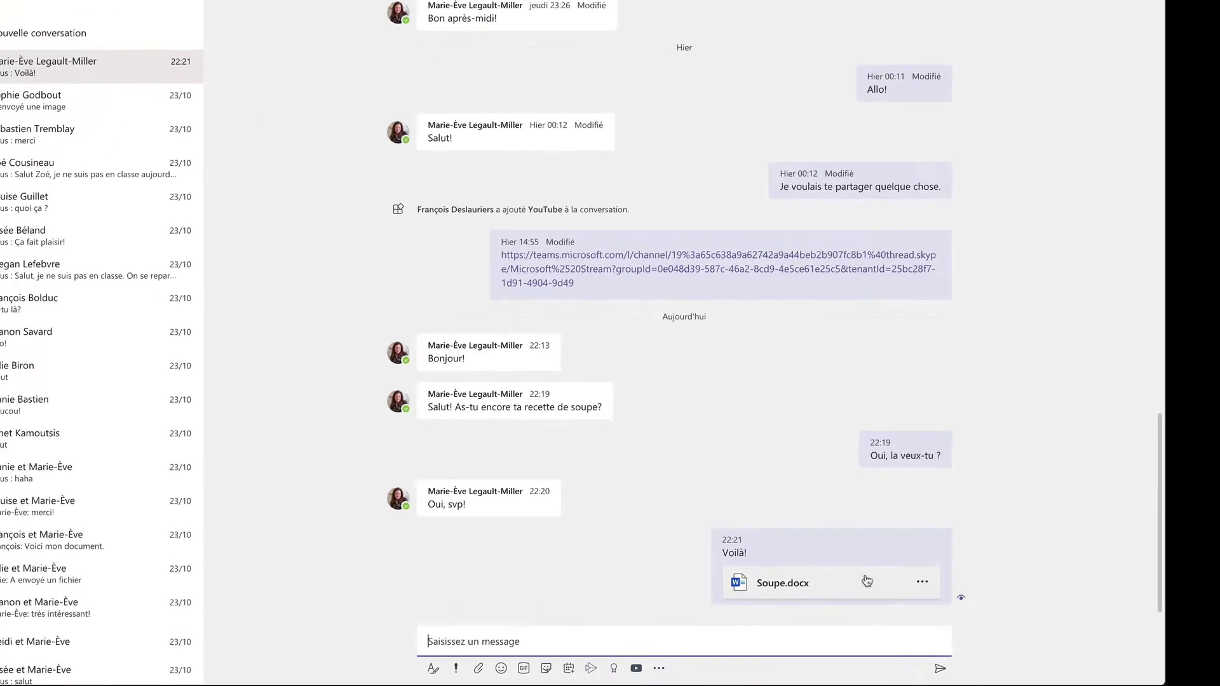
mouse_move(867, 580)
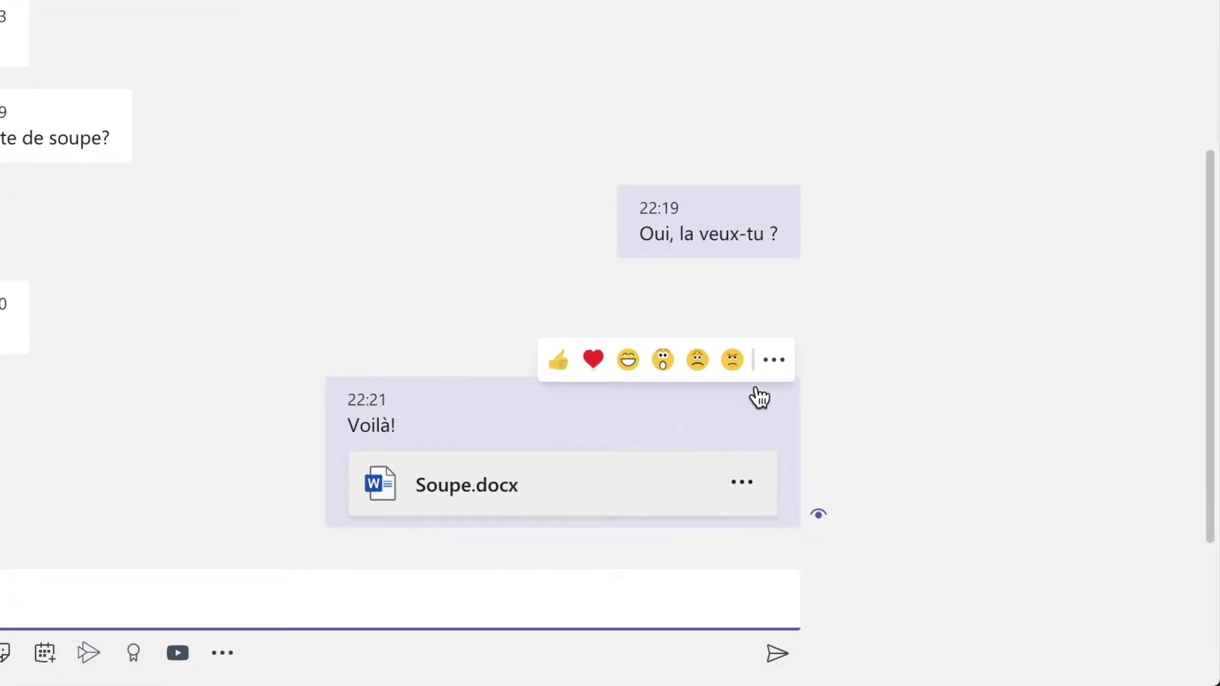
click(775, 361)
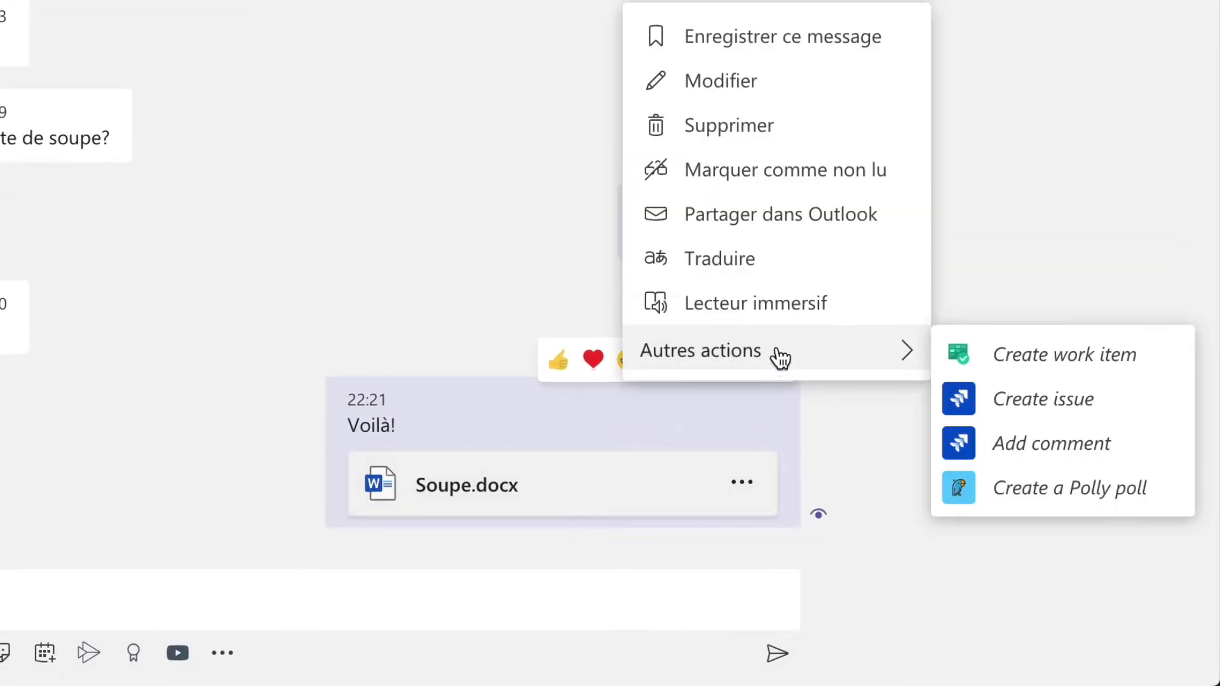
click(753, 134)
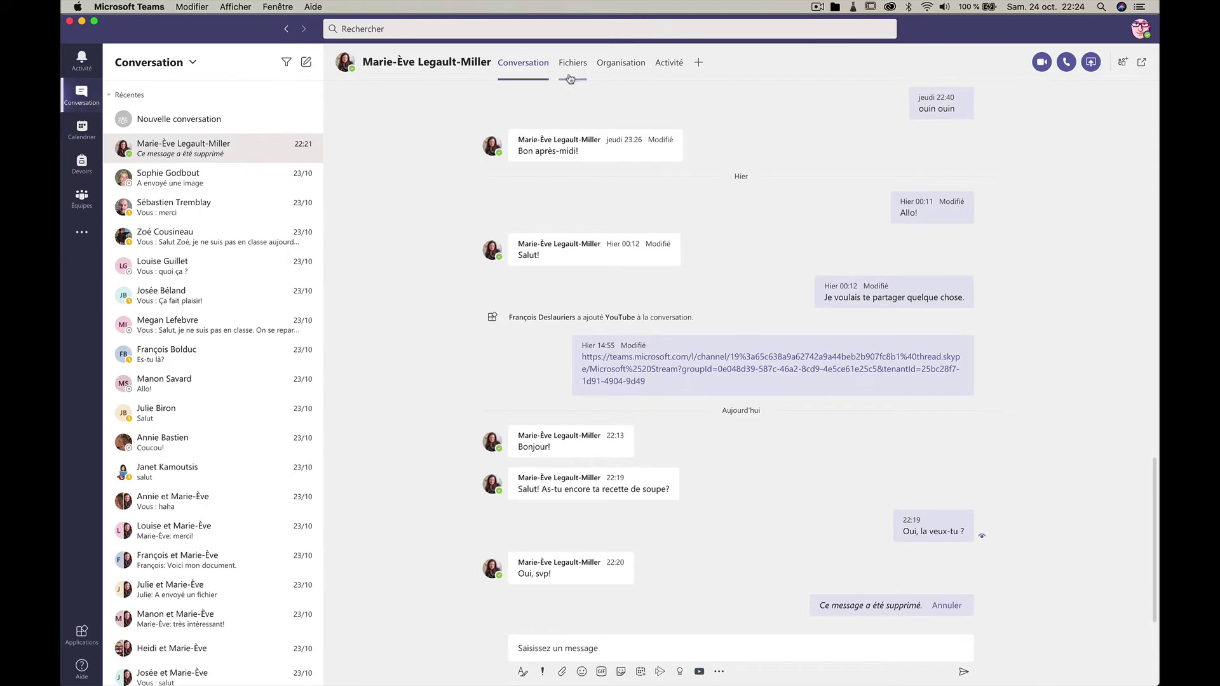
click(570, 79)
click(429, 153)
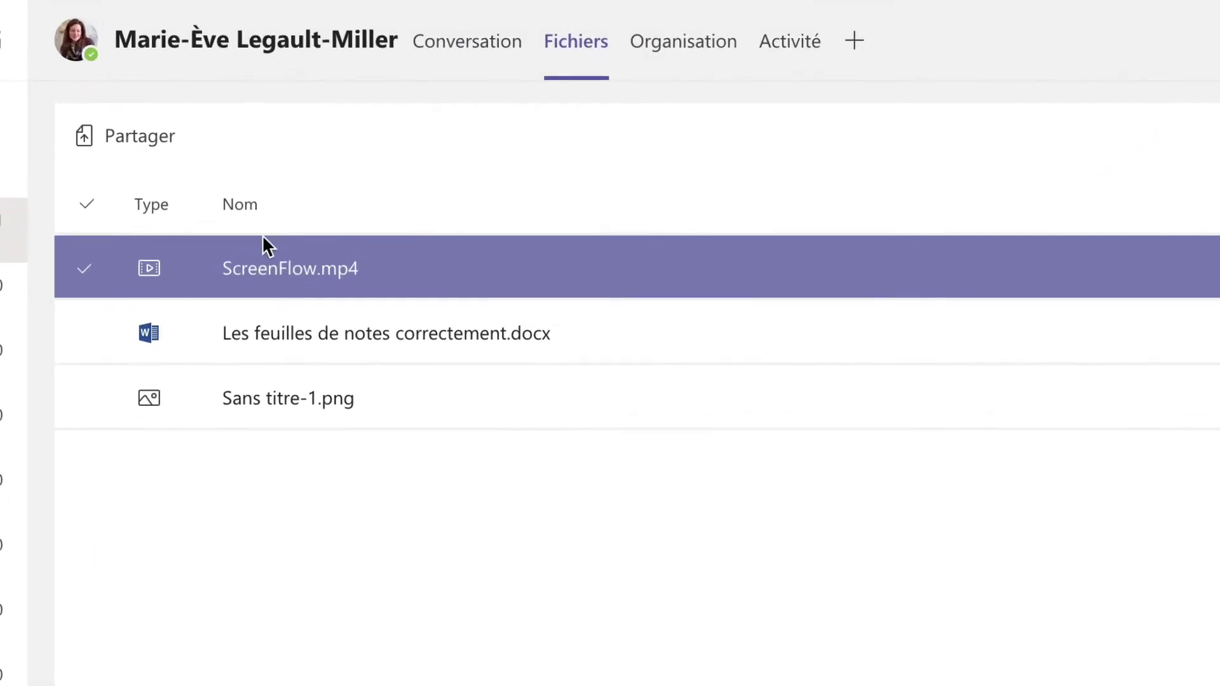
Step: Return from the contact's shared files to the one-to-one conversation and start a video call with that contact
click(369, 514)
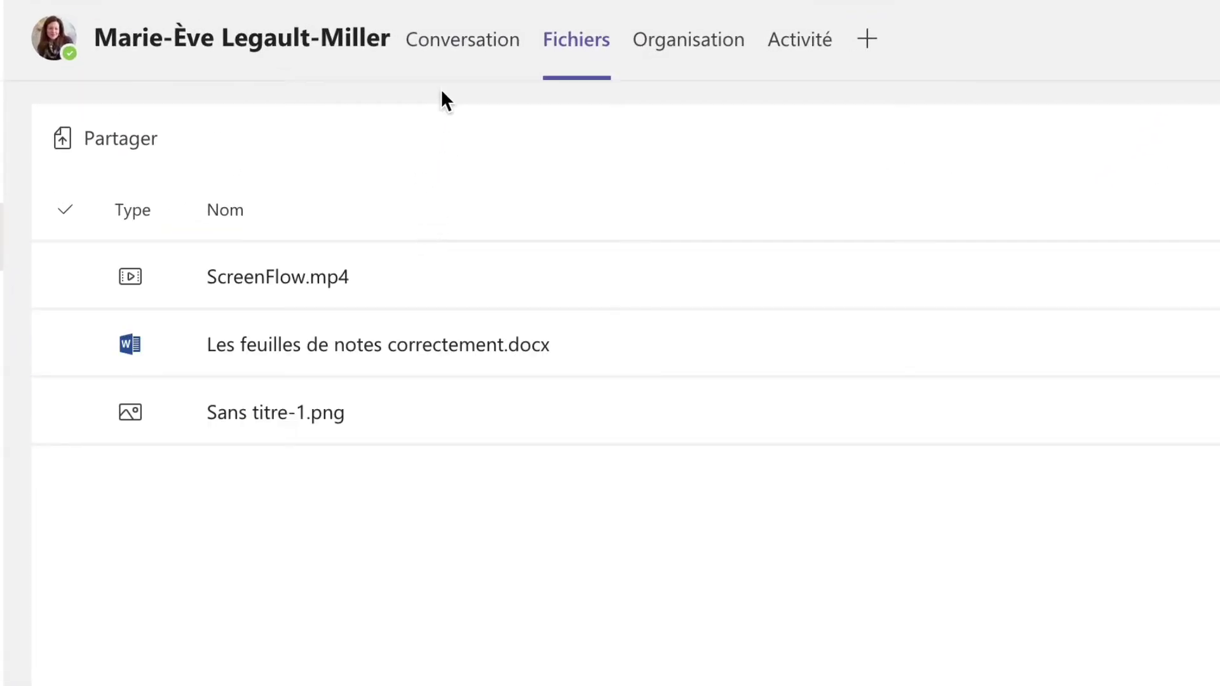
click(447, 52)
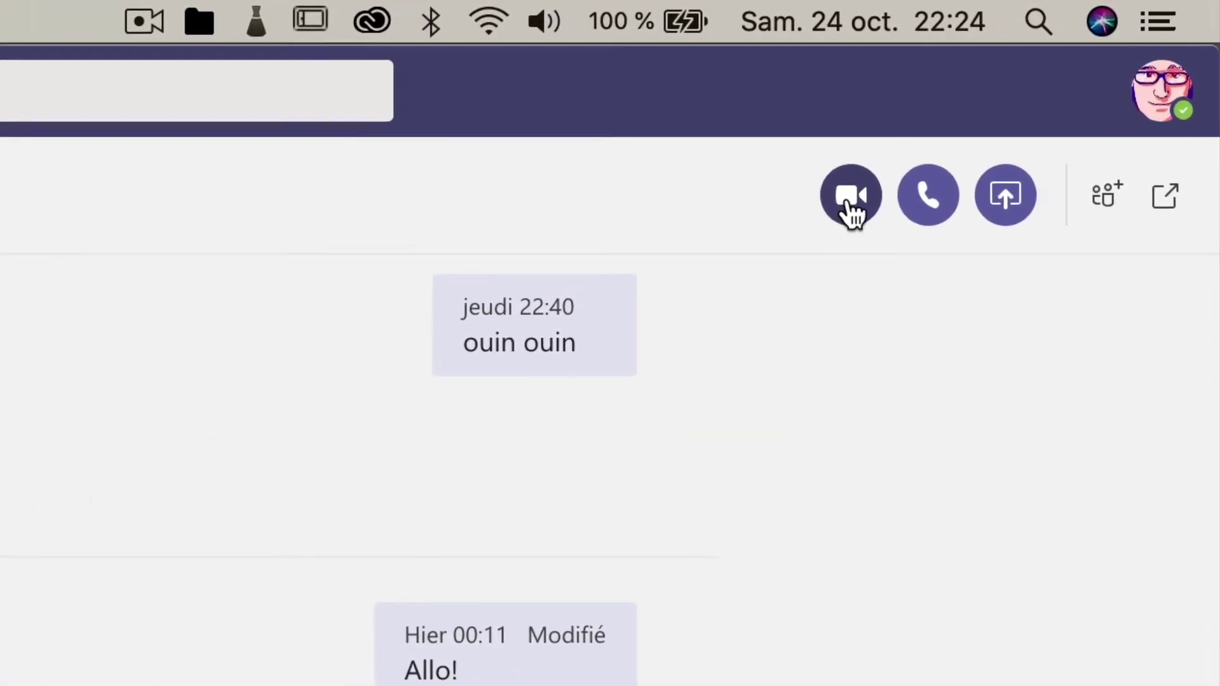
click(850, 200)
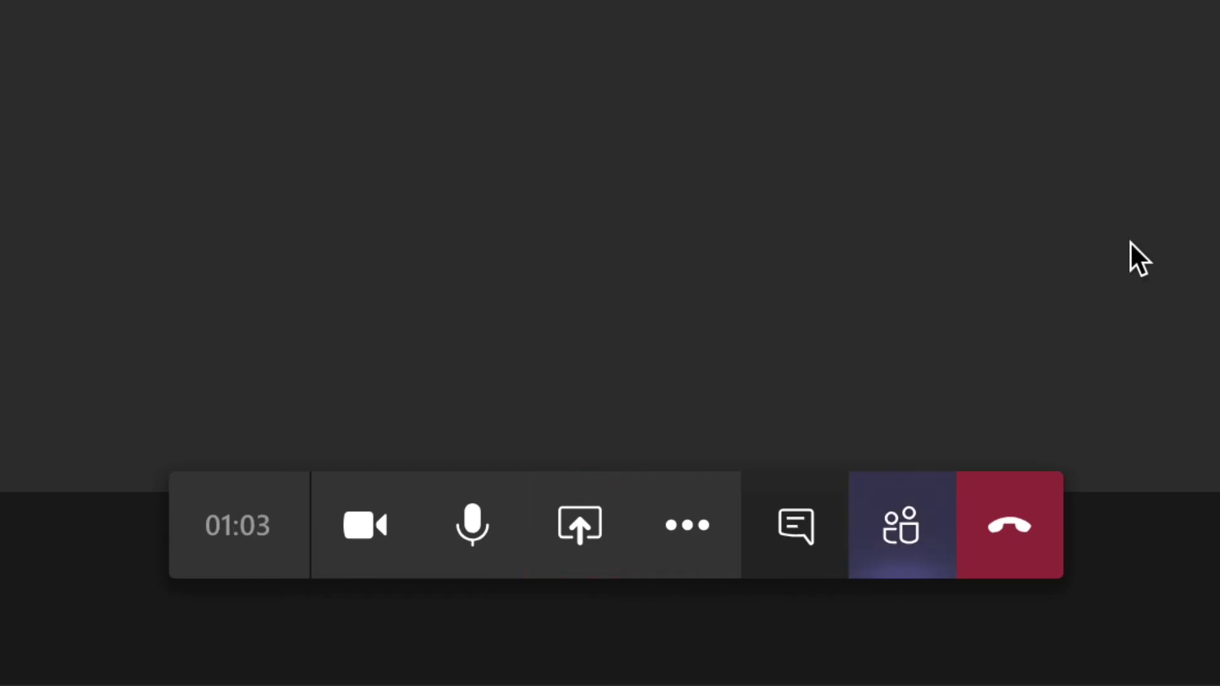
Step: Share the Antidote - Dictionnaires window in the call and bring up the presentation controls over the shared window
click(901, 526)
click(580, 525)
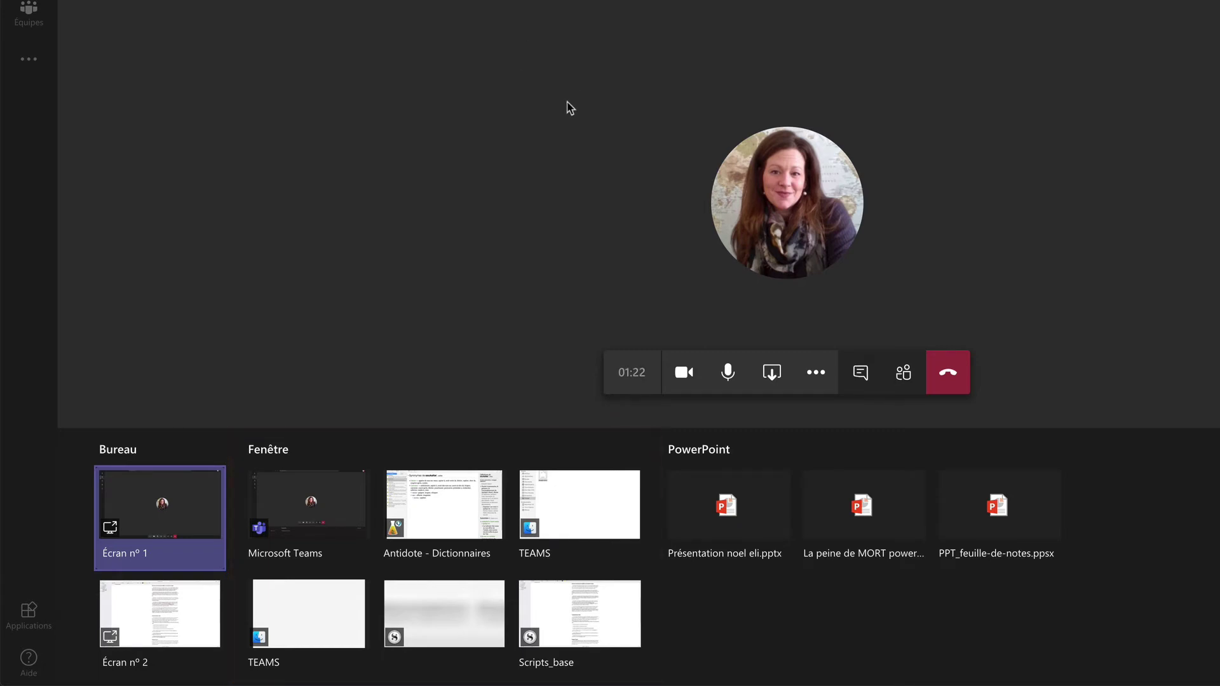
click(451, 494)
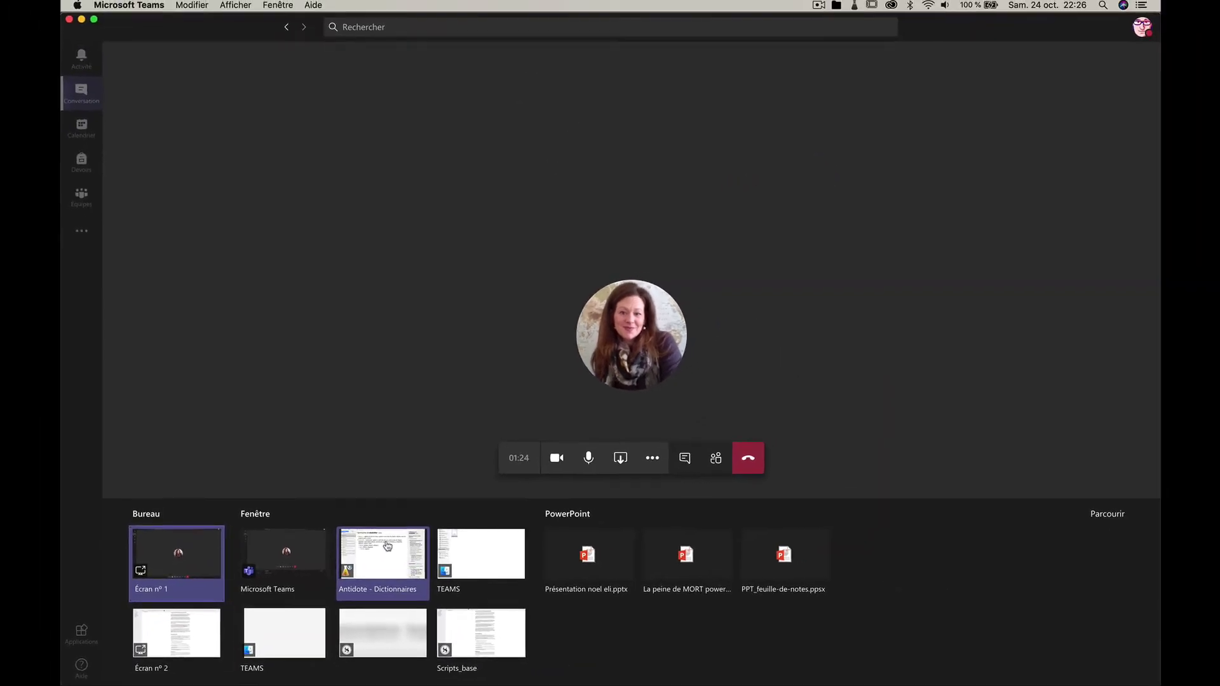
click(408, 528)
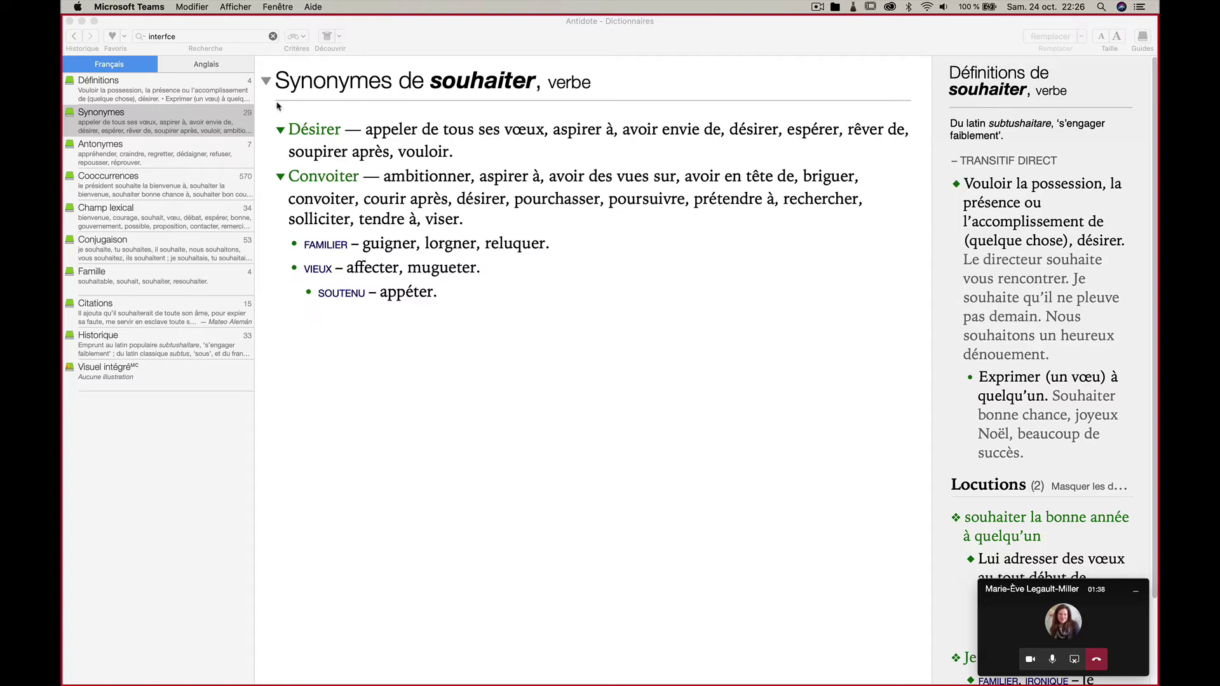
click(633, 31)
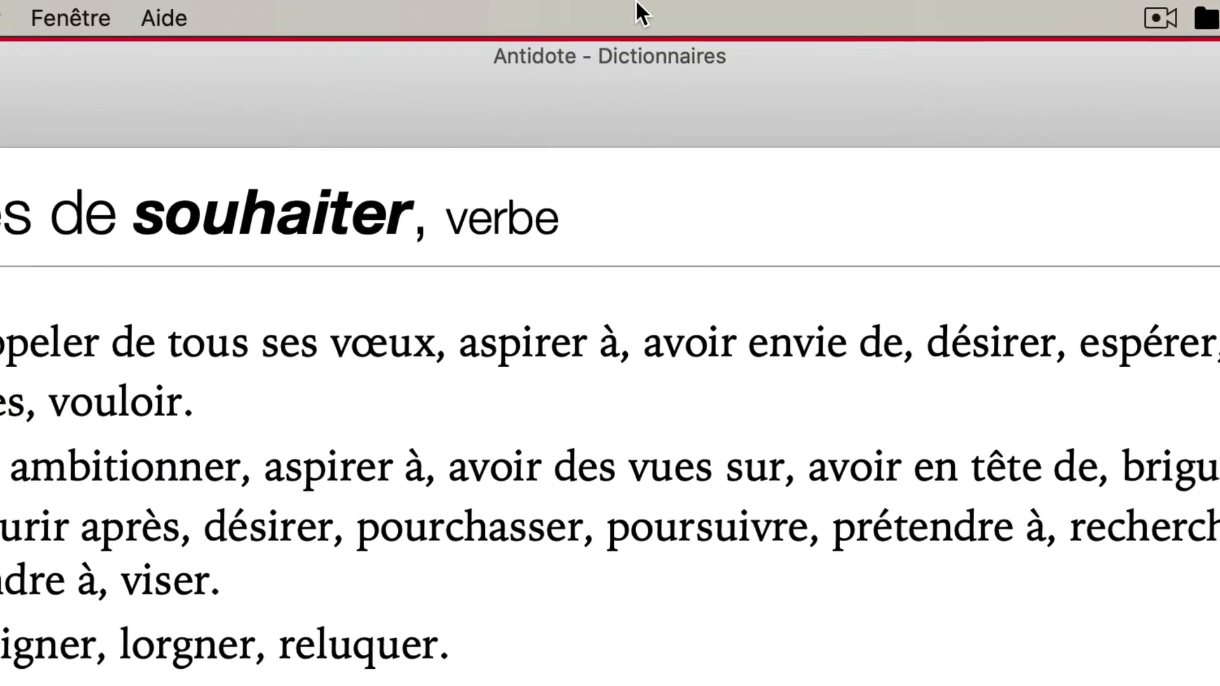
mouse_move(640, 48)
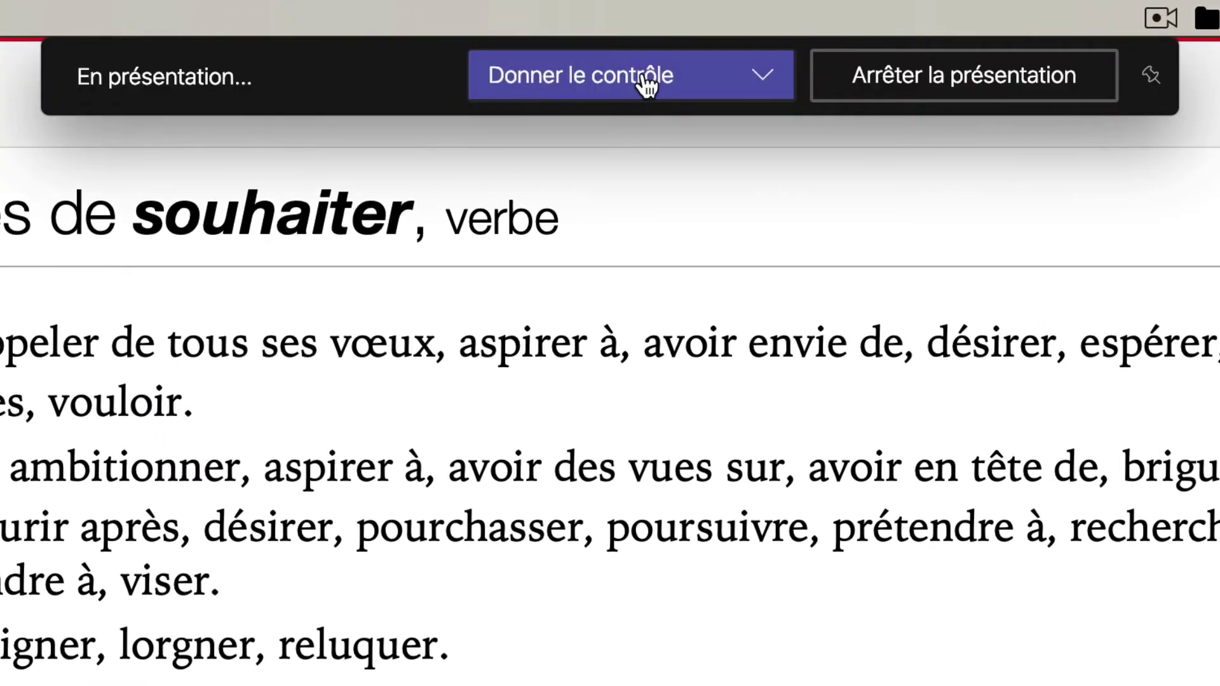